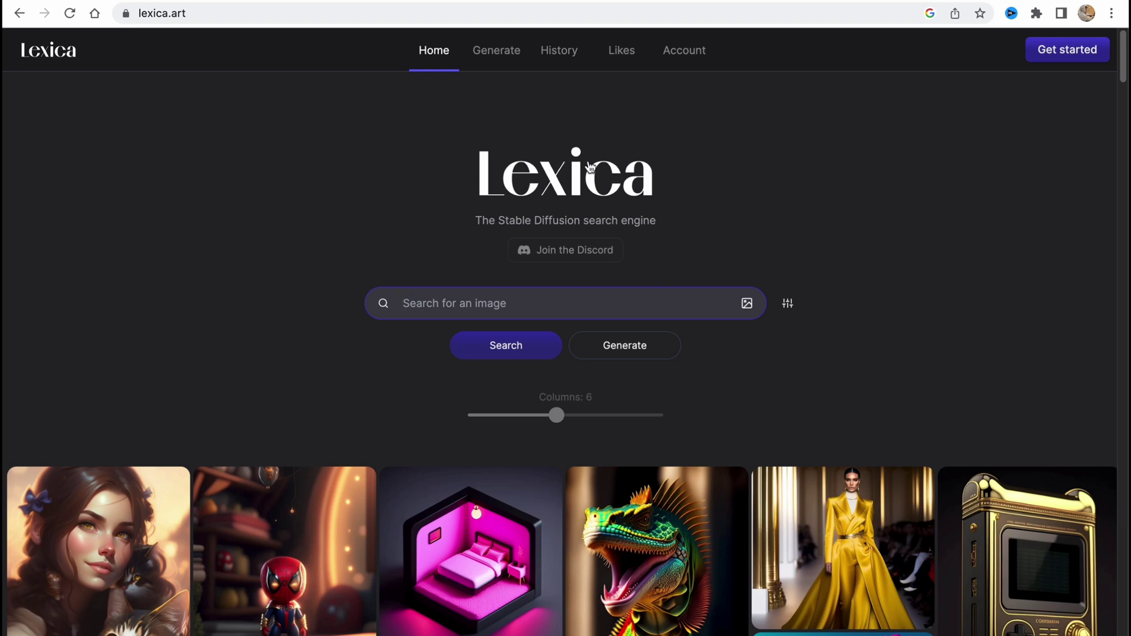
Browse the Lexica home page gallery and check the image search field and site address
scroll(590, 166, down, 1)
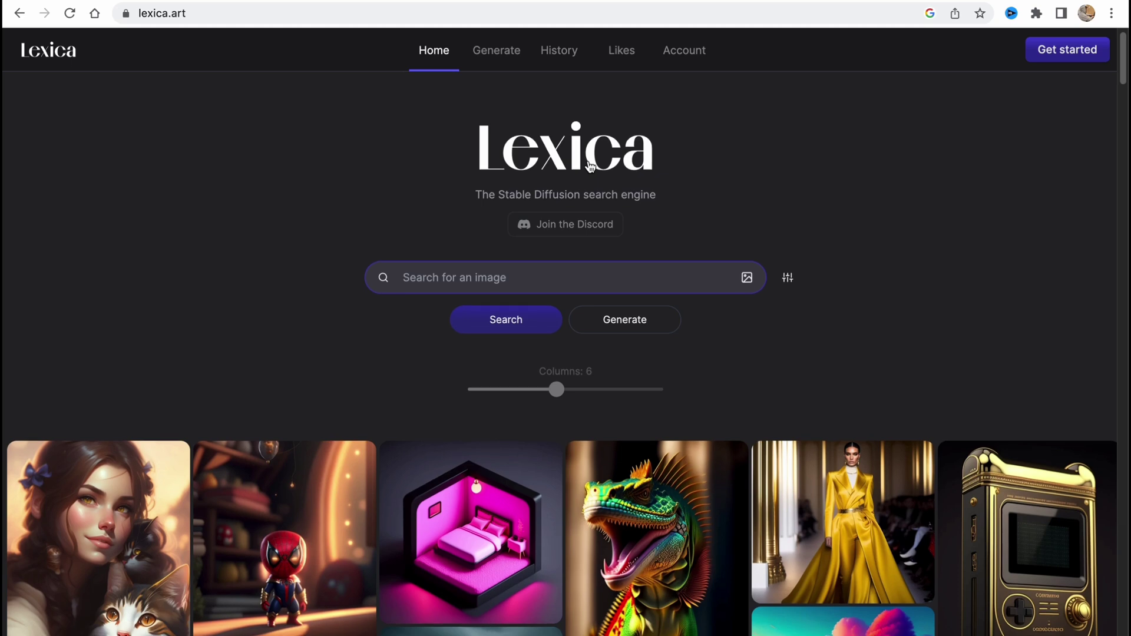
scroll(589, 167, down, 5)
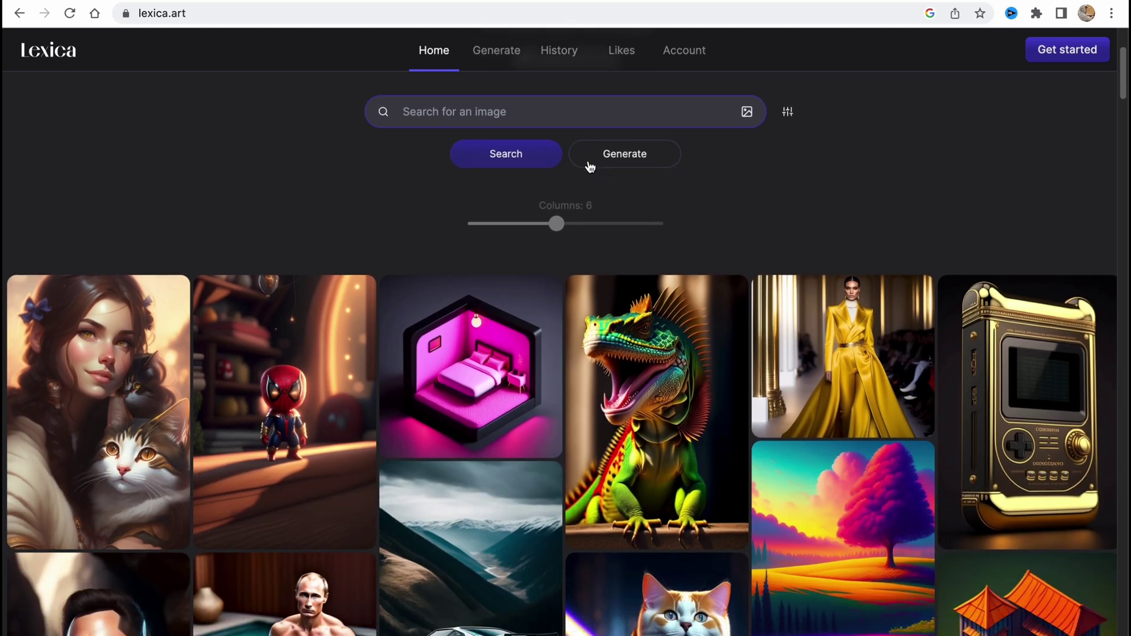
scroll(588, 161, down, 10)
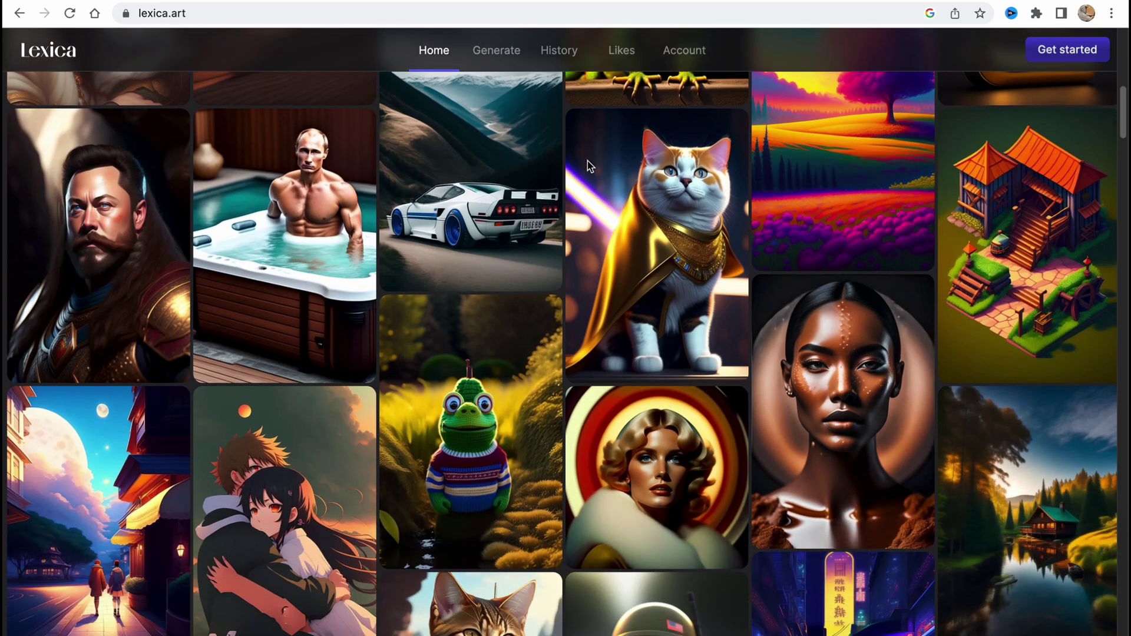
scroll(587, 161, down, 15)
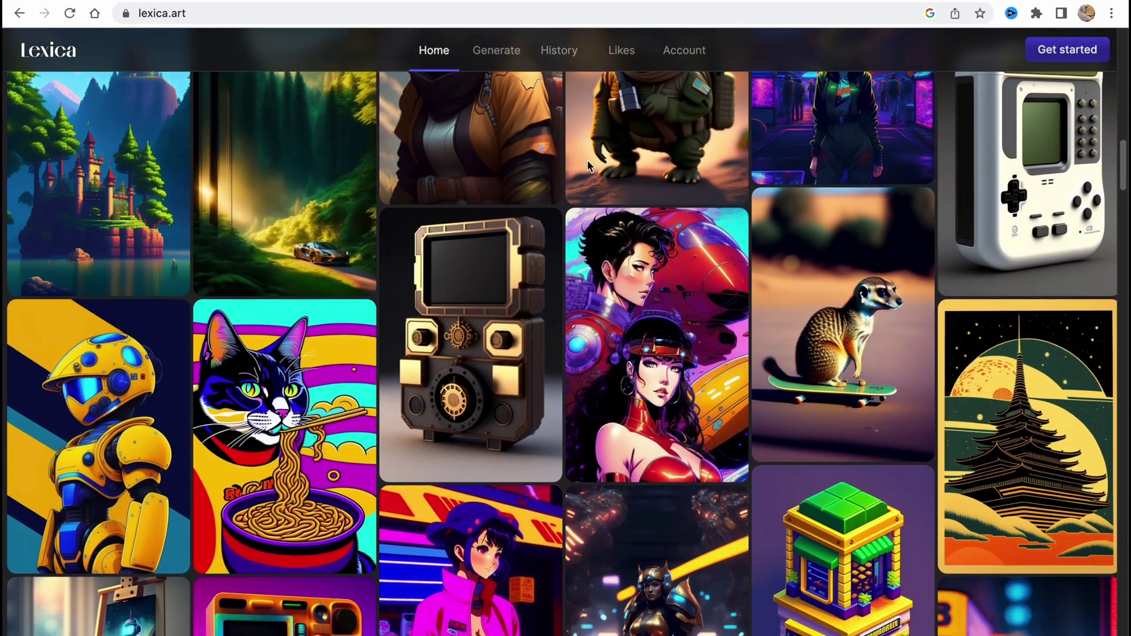
scroll(587, 161, down, 10)
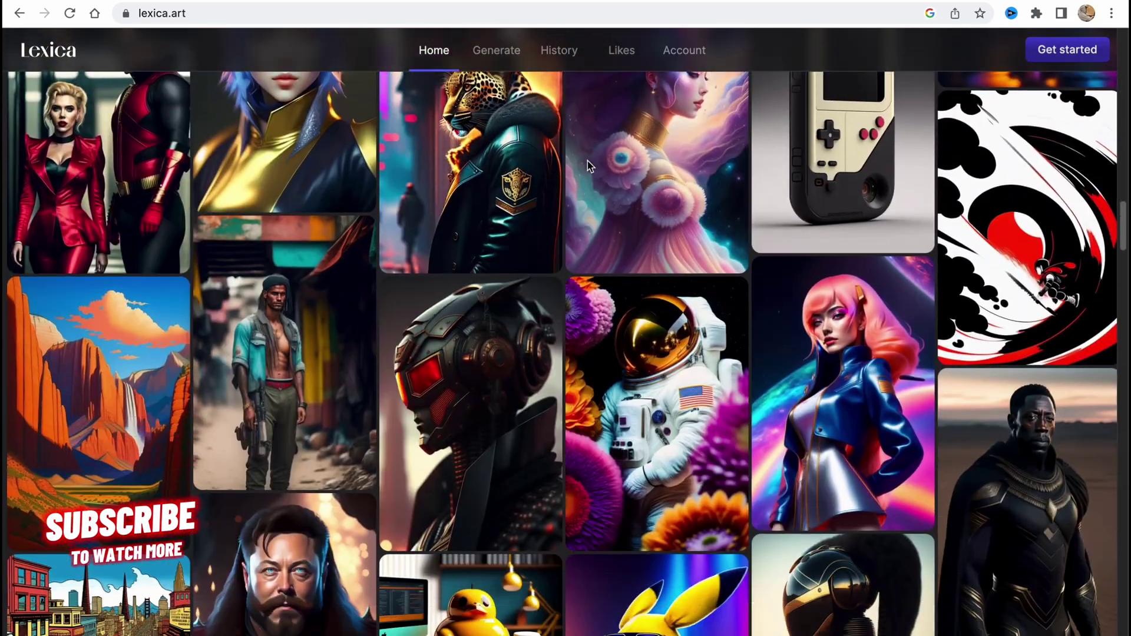
scroll(587, 165, down, 10)
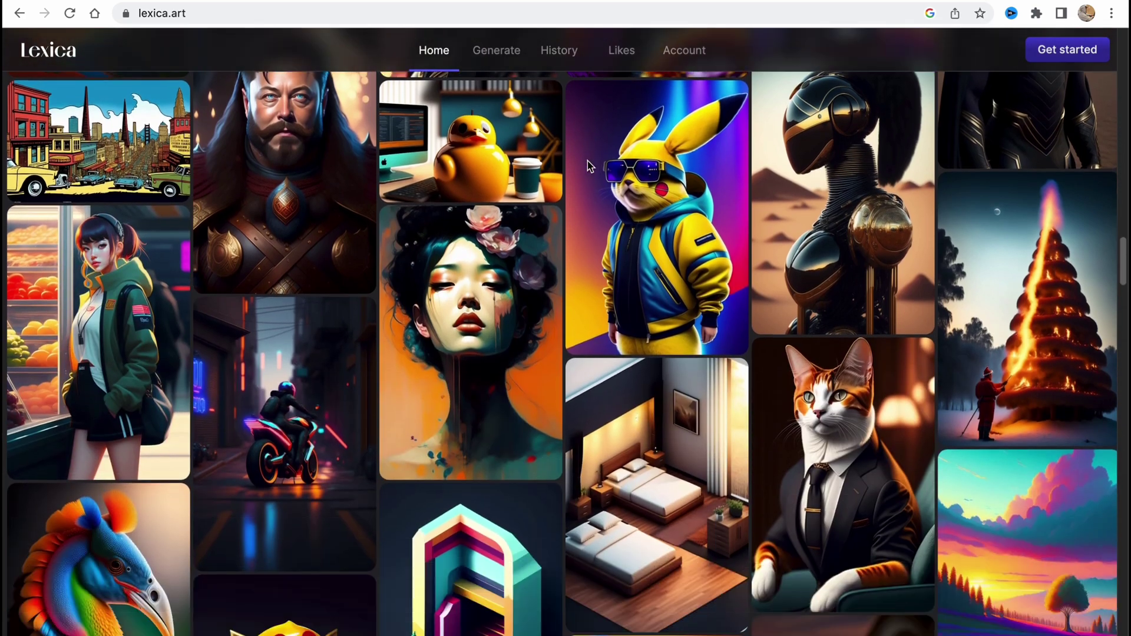
scroll(587, 165, down, 5)
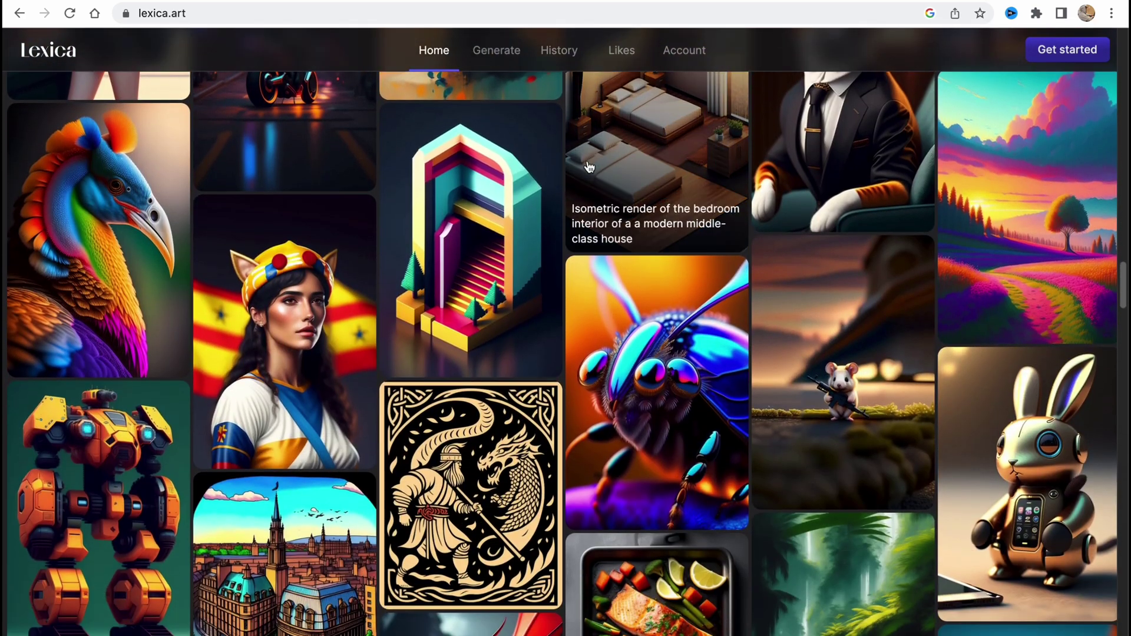
scroll(588, 165, down, 10)
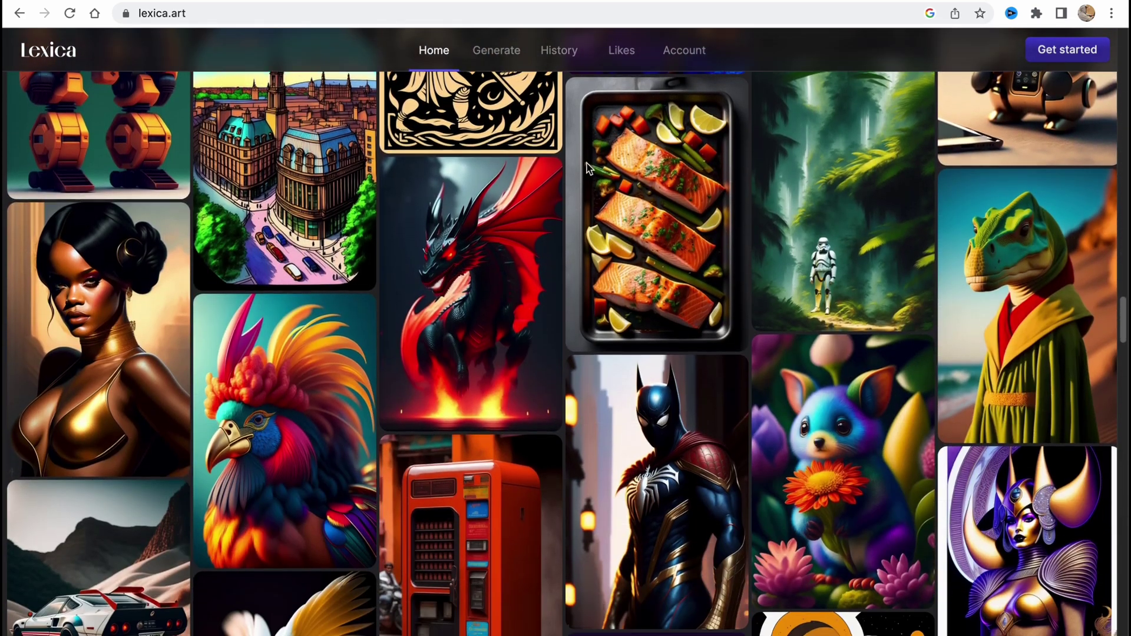
scroll(587, 165, down, 8)
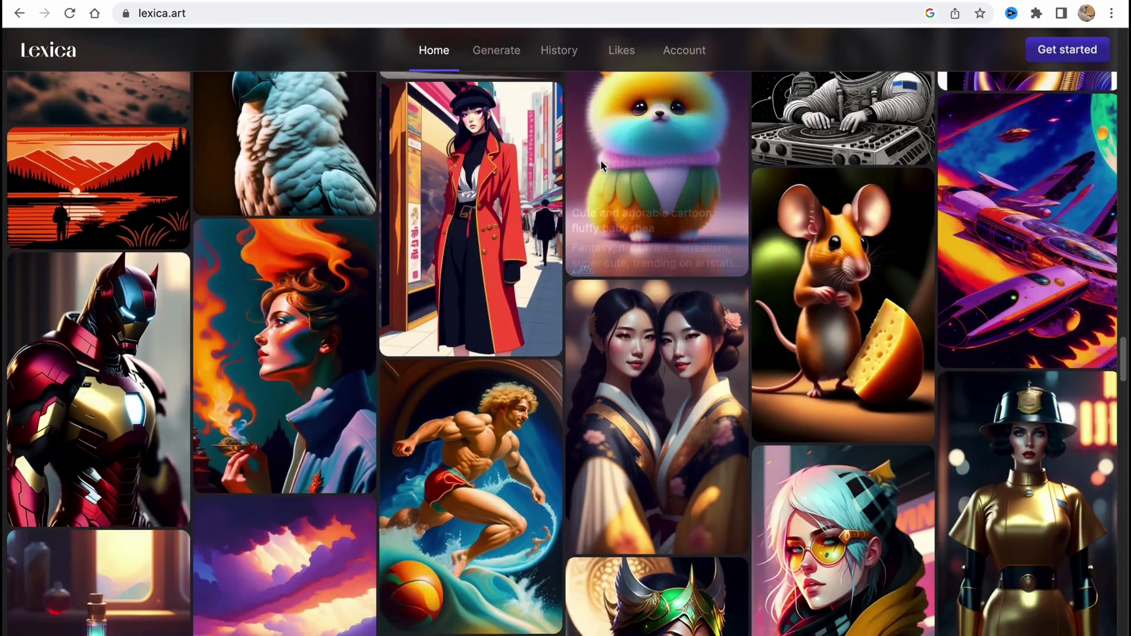
scroll(600, 160, down, 1)
scroll(656, 241, up, 4)
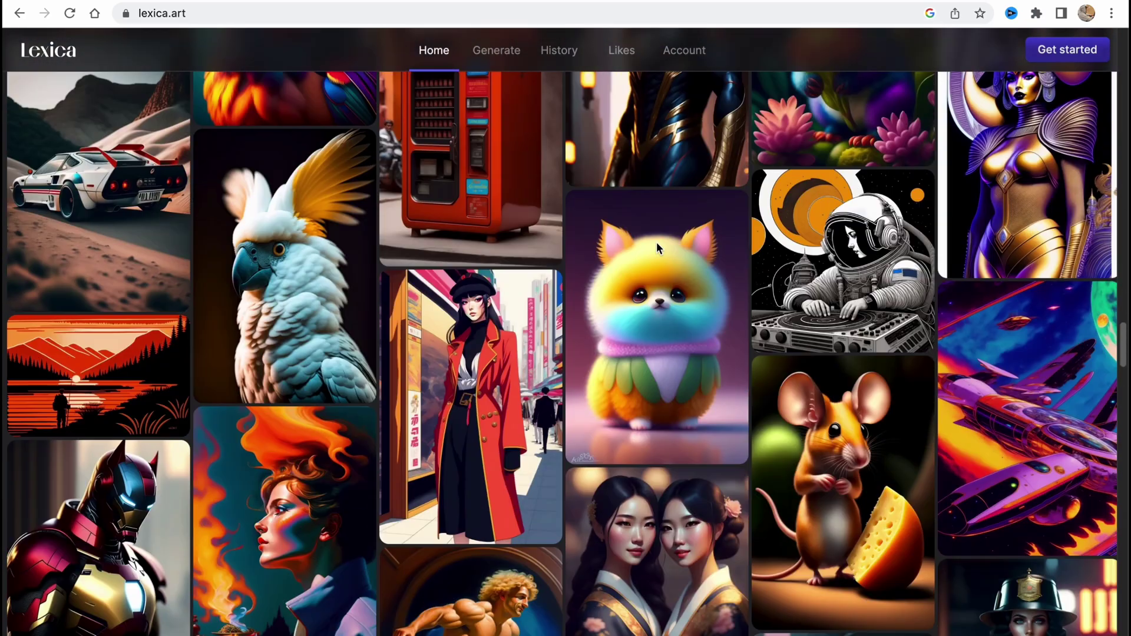
scroll(699, 308, up, 10)
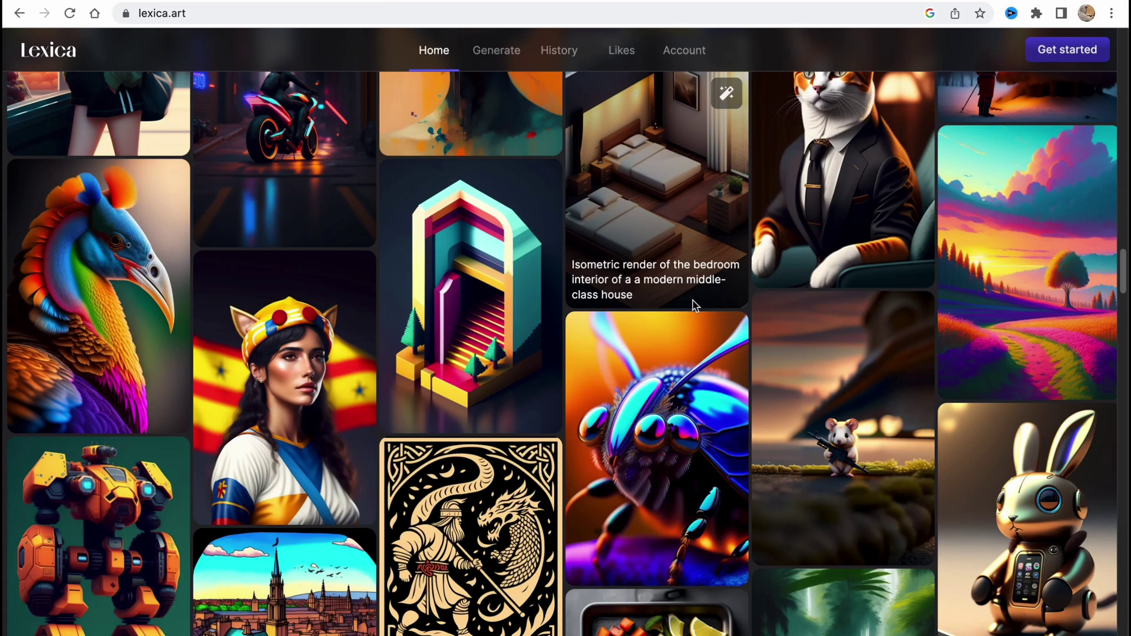
scroll(695, 306, up, 6)
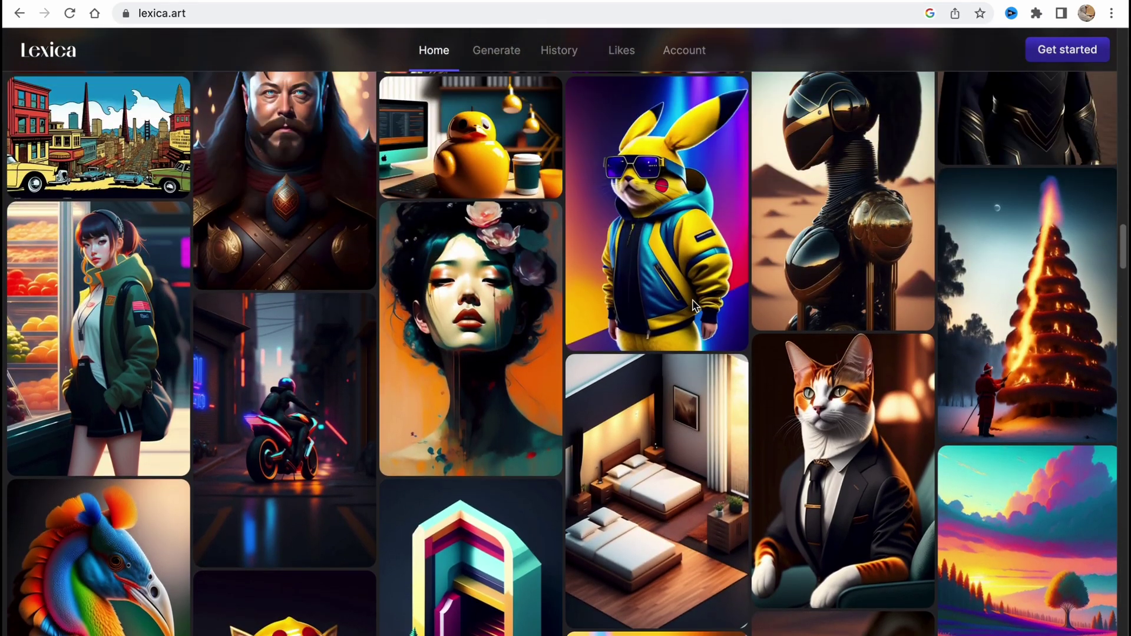
scroll(695, 306, up, 15)
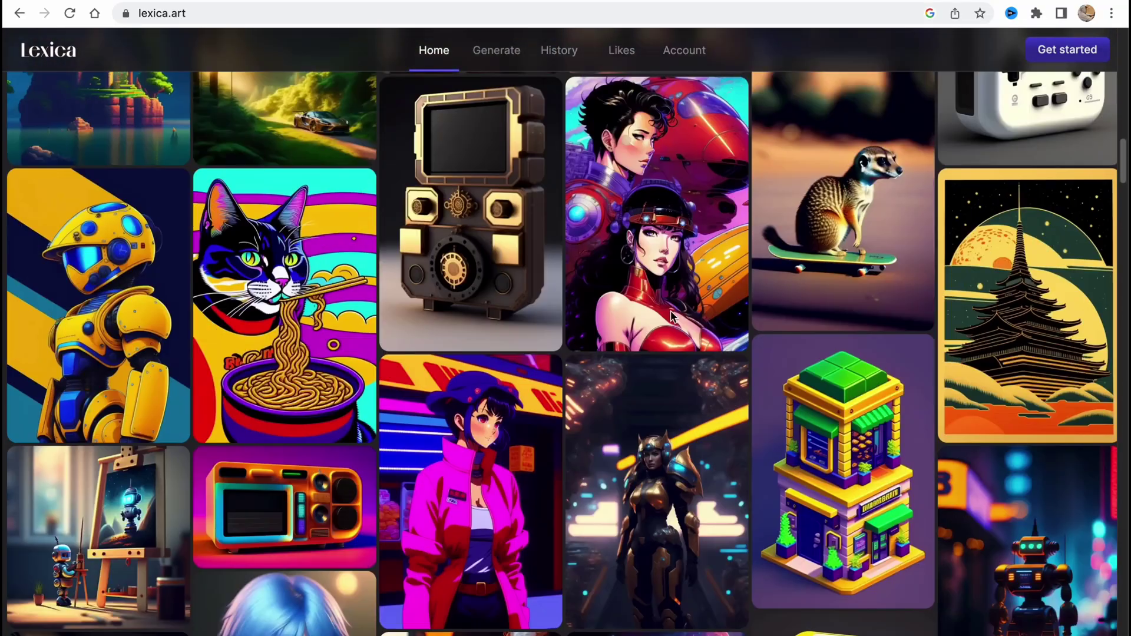
scroll(633, 377, up, 15)
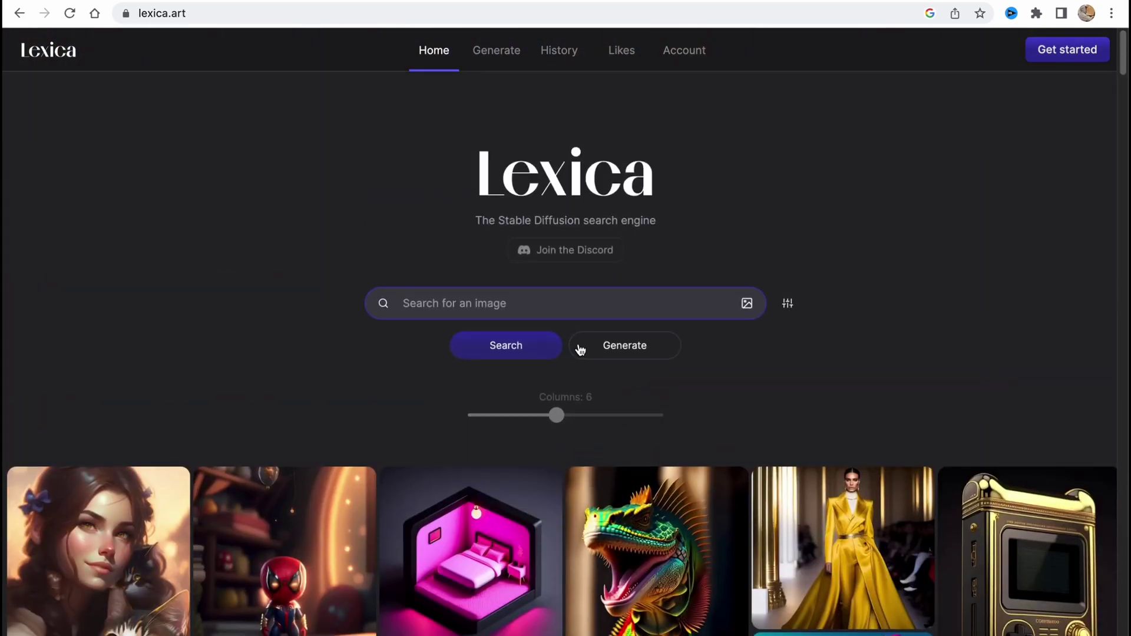
click(436, 304)
click(150, 13)
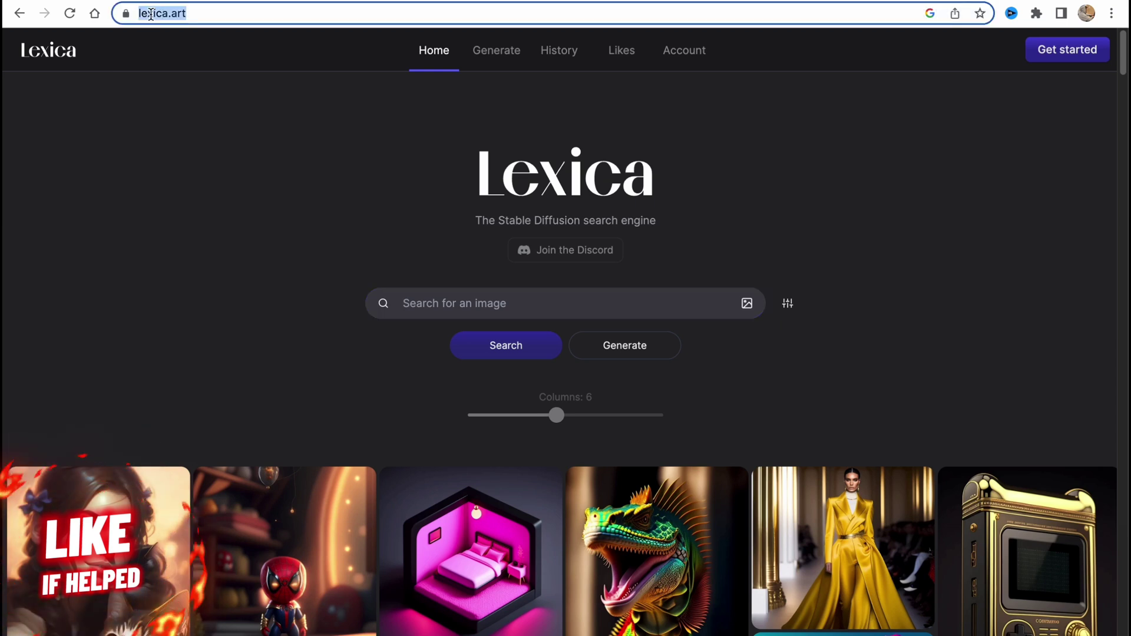
click(282, 230)
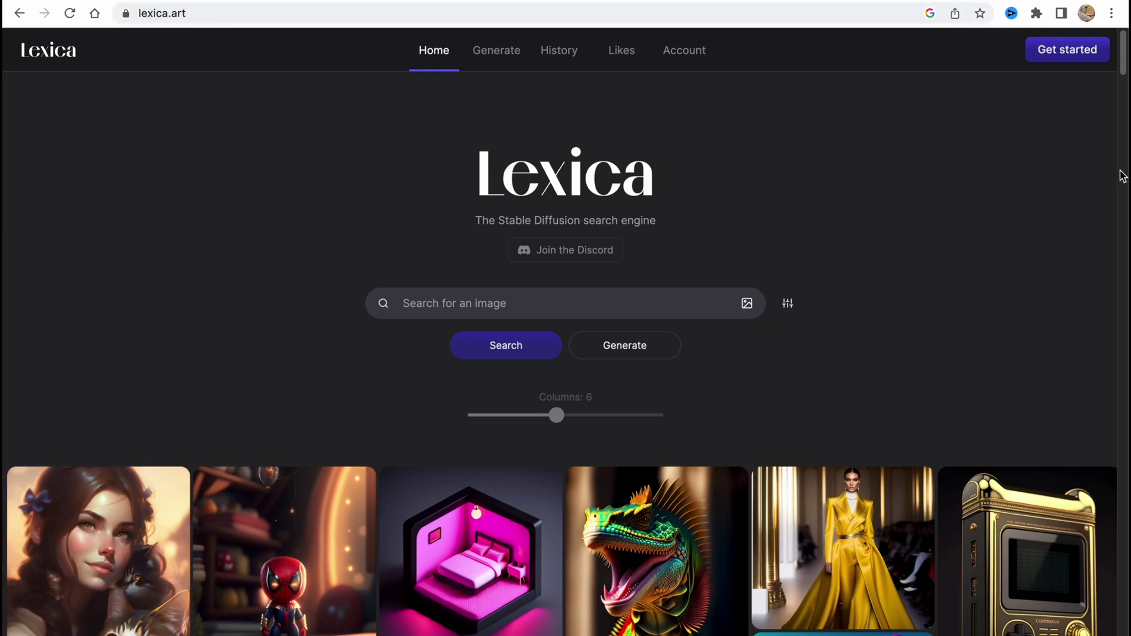
Sign in to Lexica with a Google account
click(1058, 54)
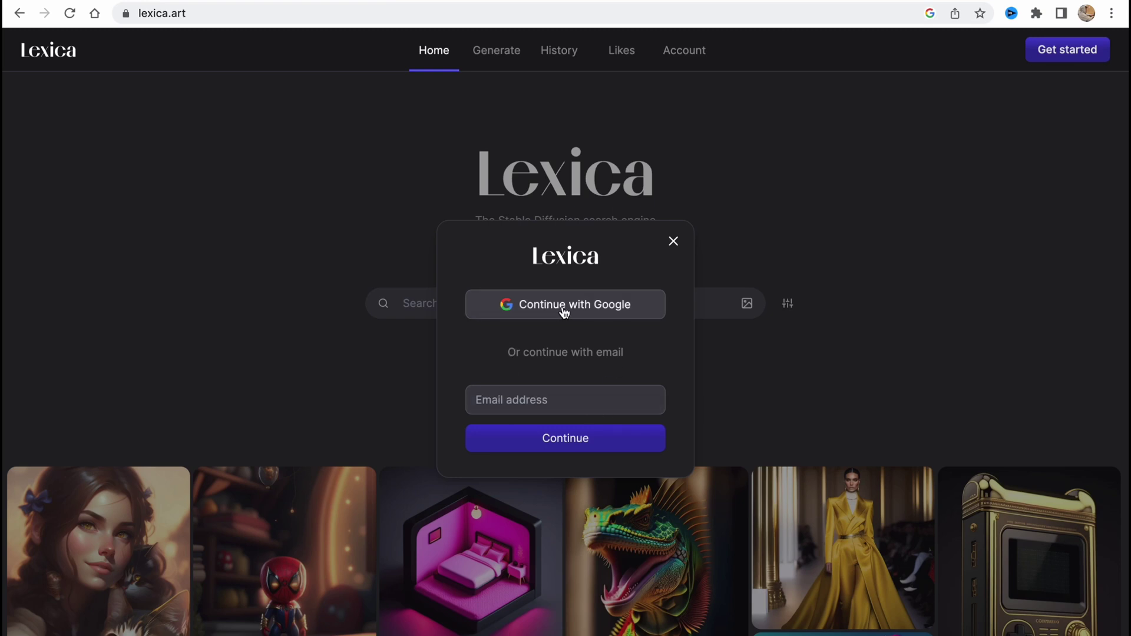
click(564, 312)
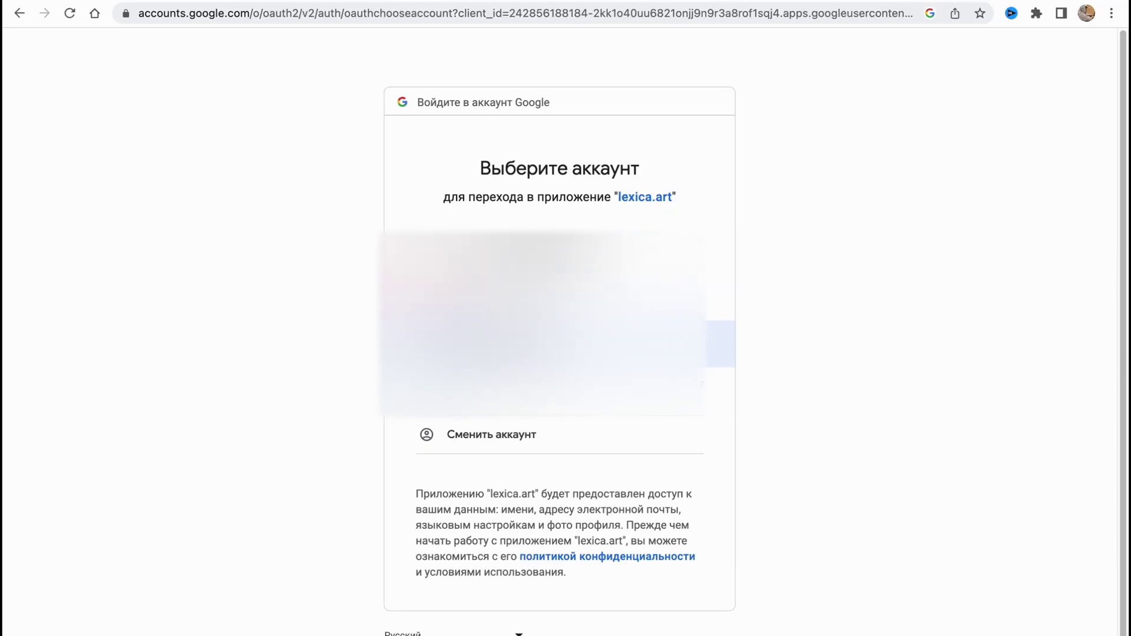
click(542, 343)
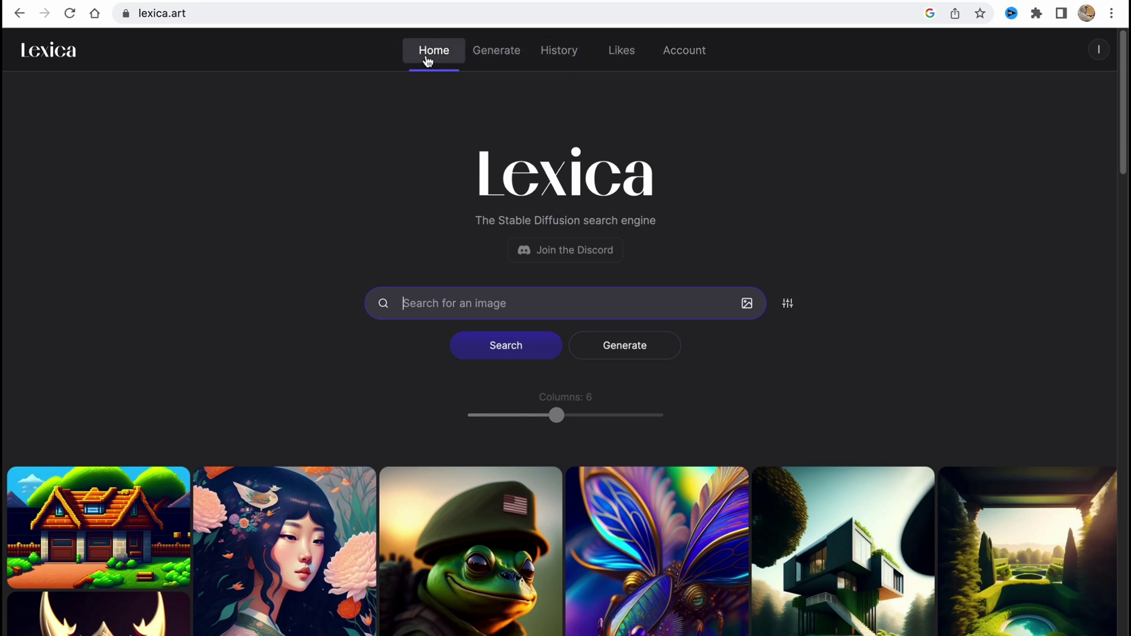
Open the Generate page and its history of generated images
click(426, 61)
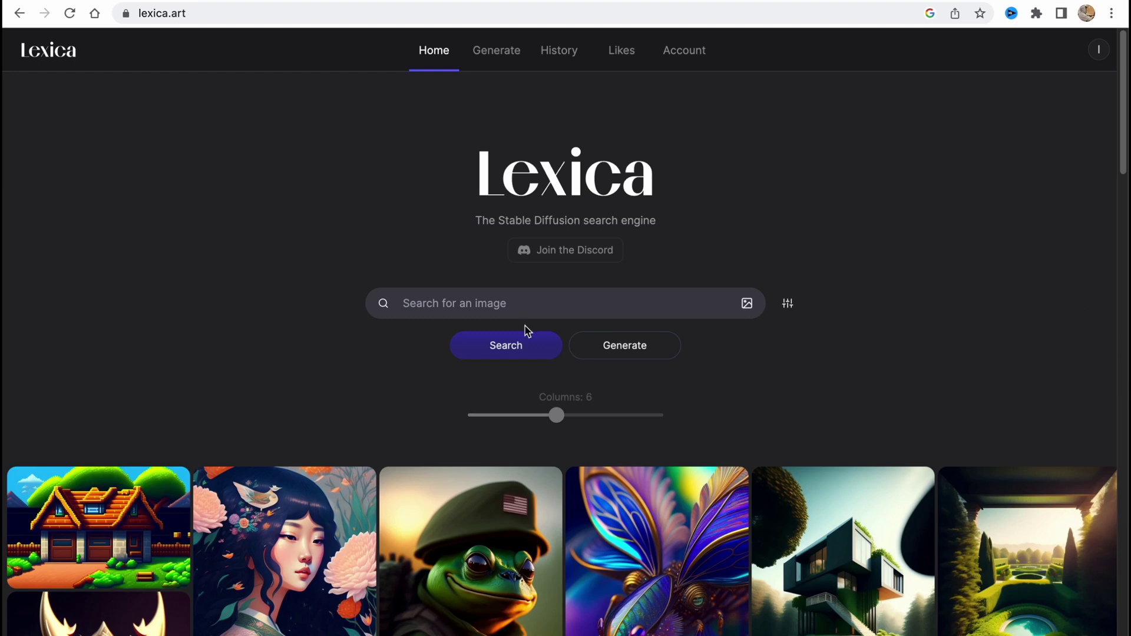
scroll(599, 426, down, 5)
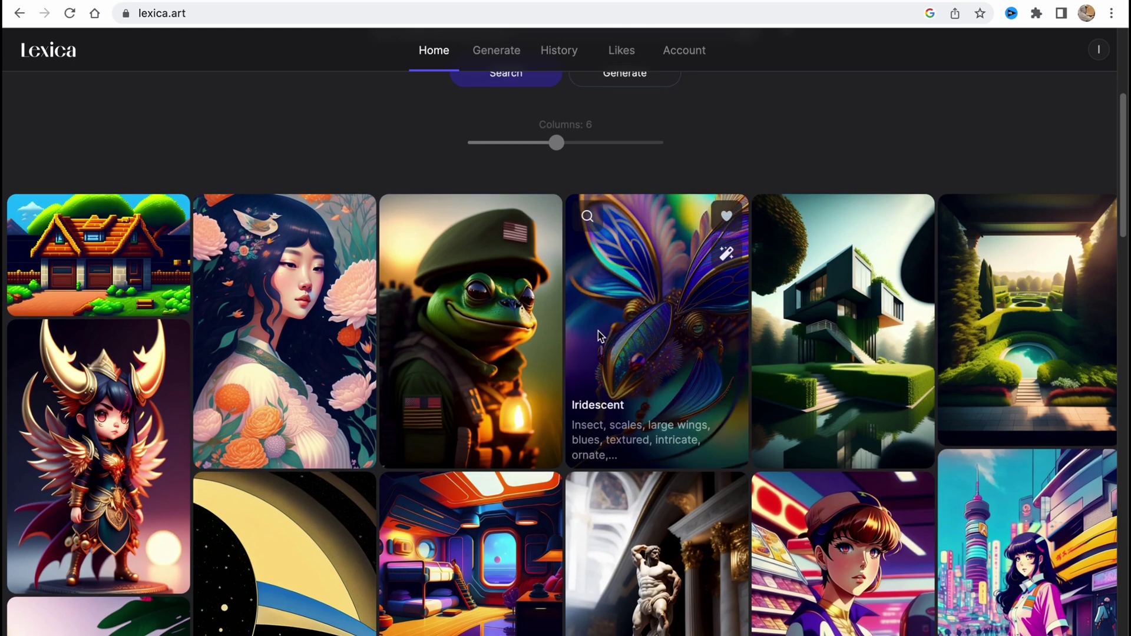
scroll(599, 333, up, 2)
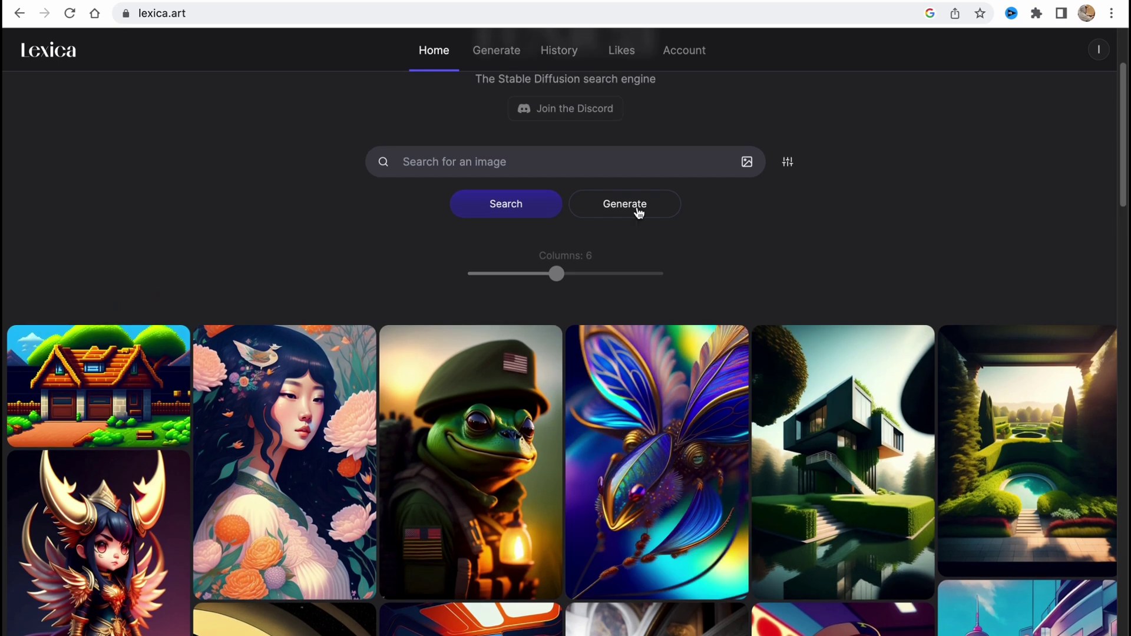
scroll(630, 206, up, 2)
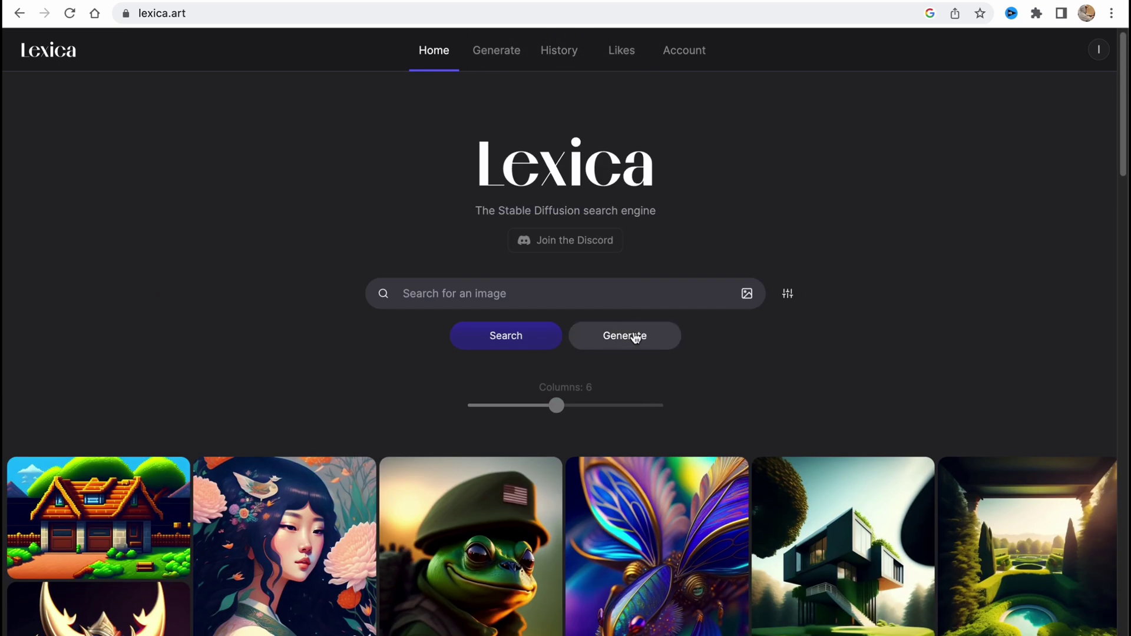
click(635, 335)
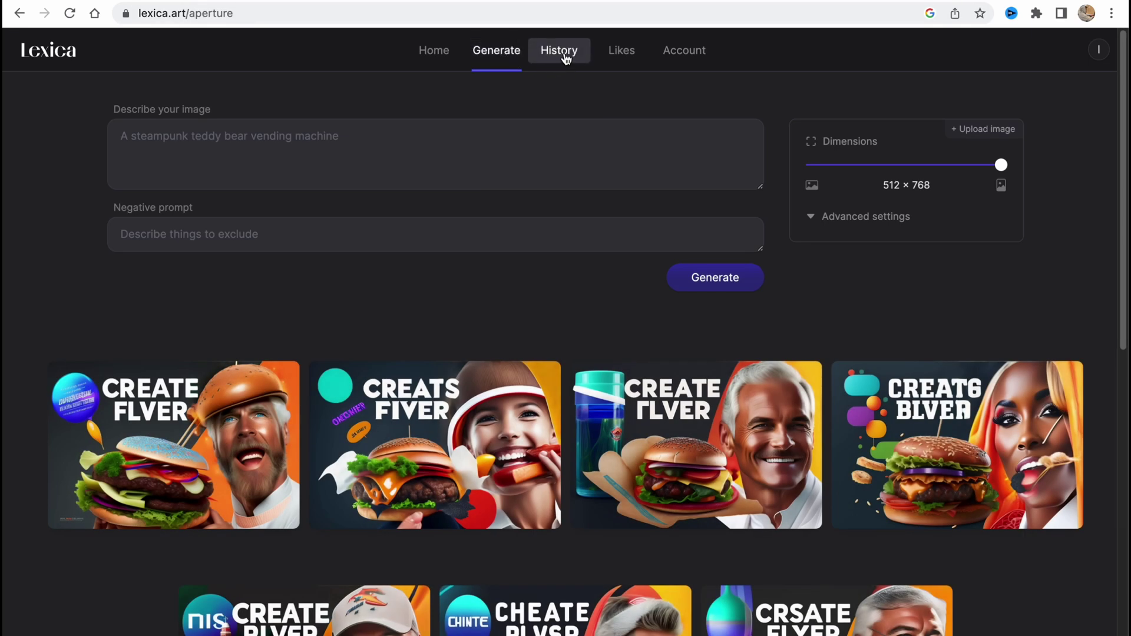
click(559, 58)
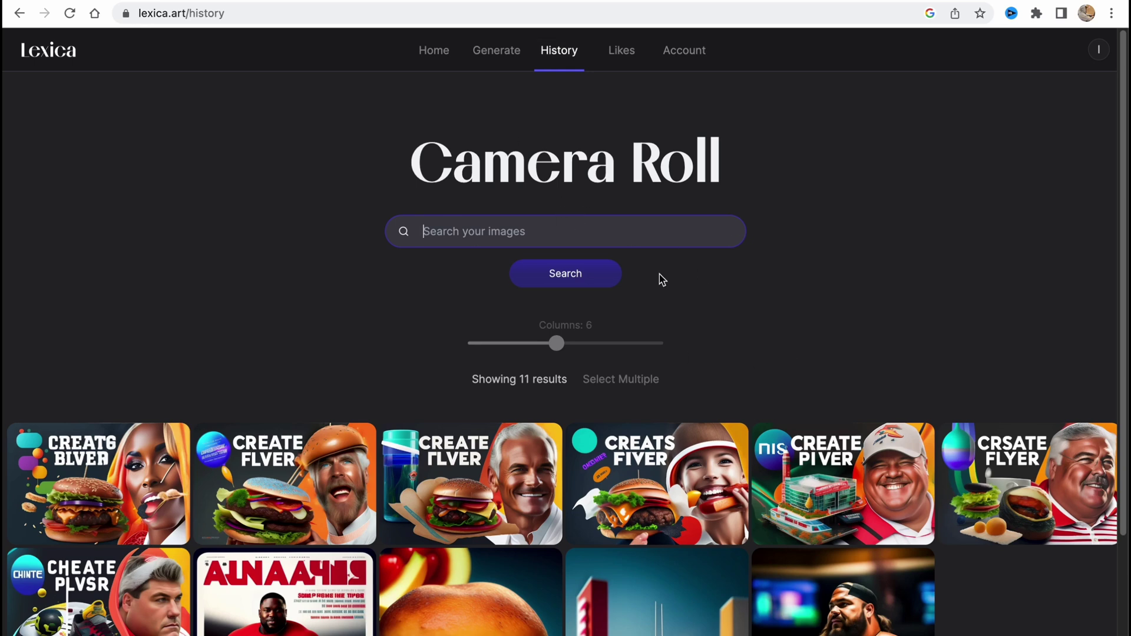
Scroll the generation history, then start and cancel selecting several images
scroll(644, 353, down, 2)
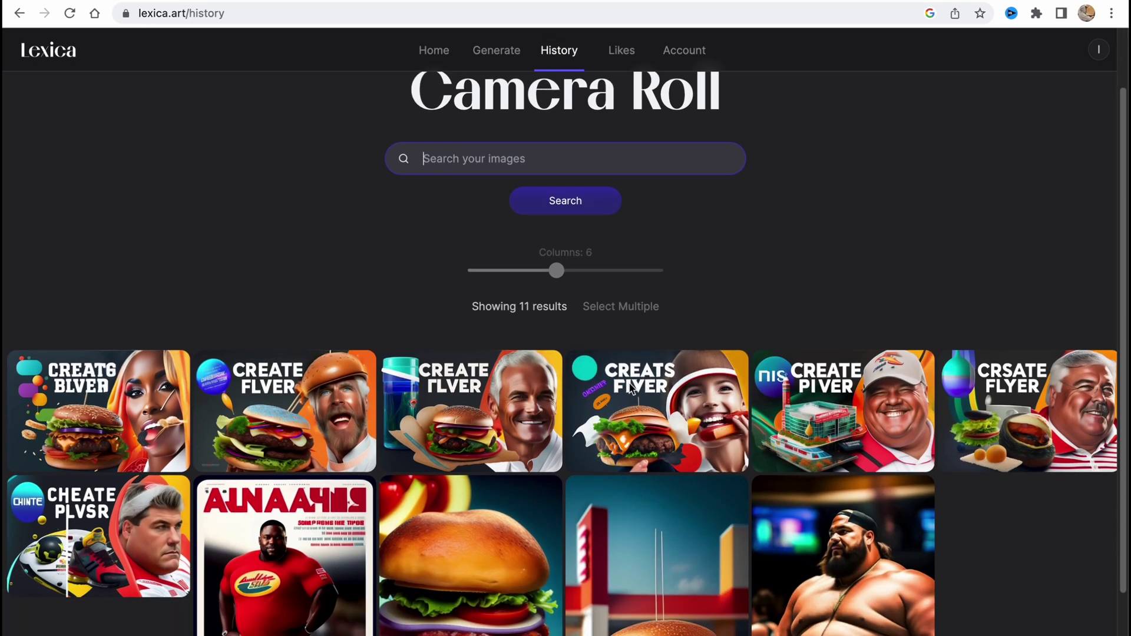
scroll(636, 384, down, 3)
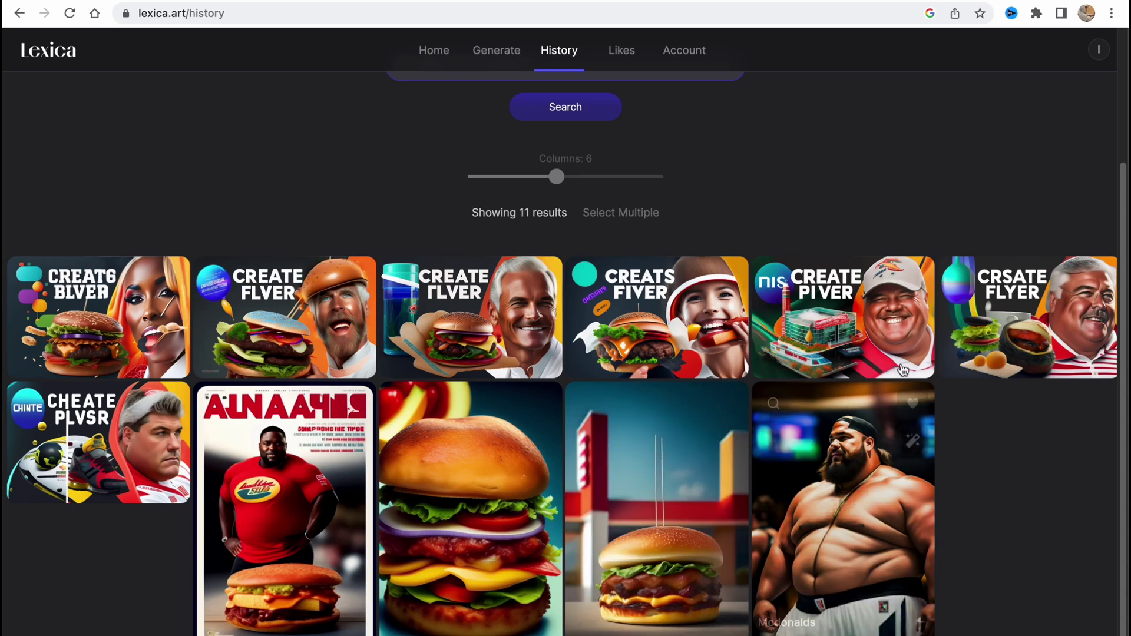
scroll(843, 441, up, 1)
scroll(560, 406, up, 3)
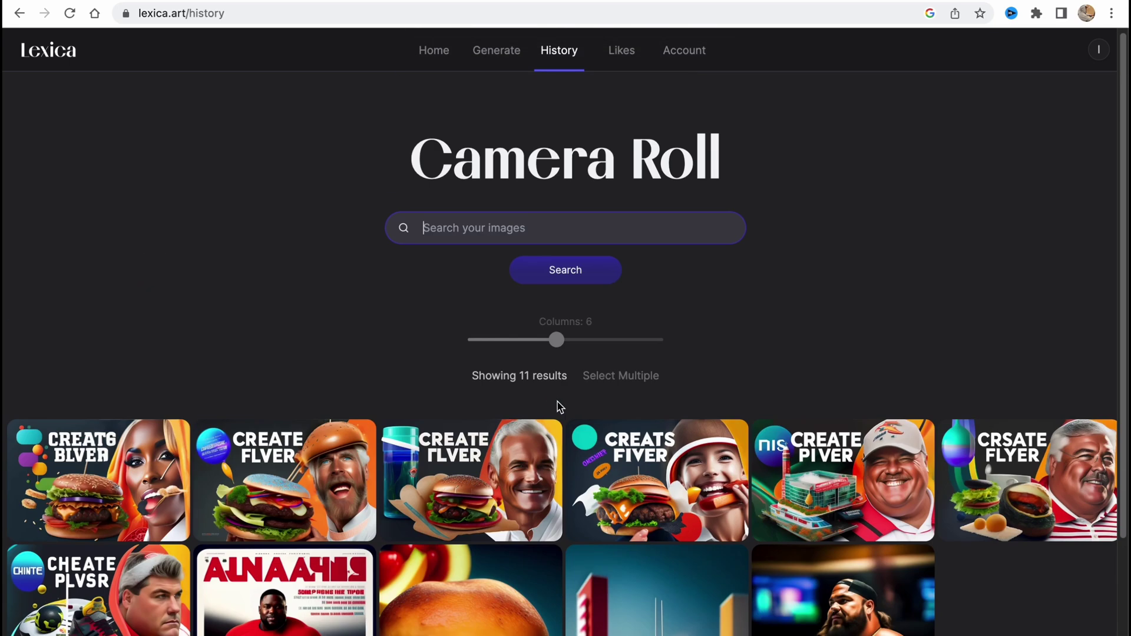
drag(469, 375, 606, 383)
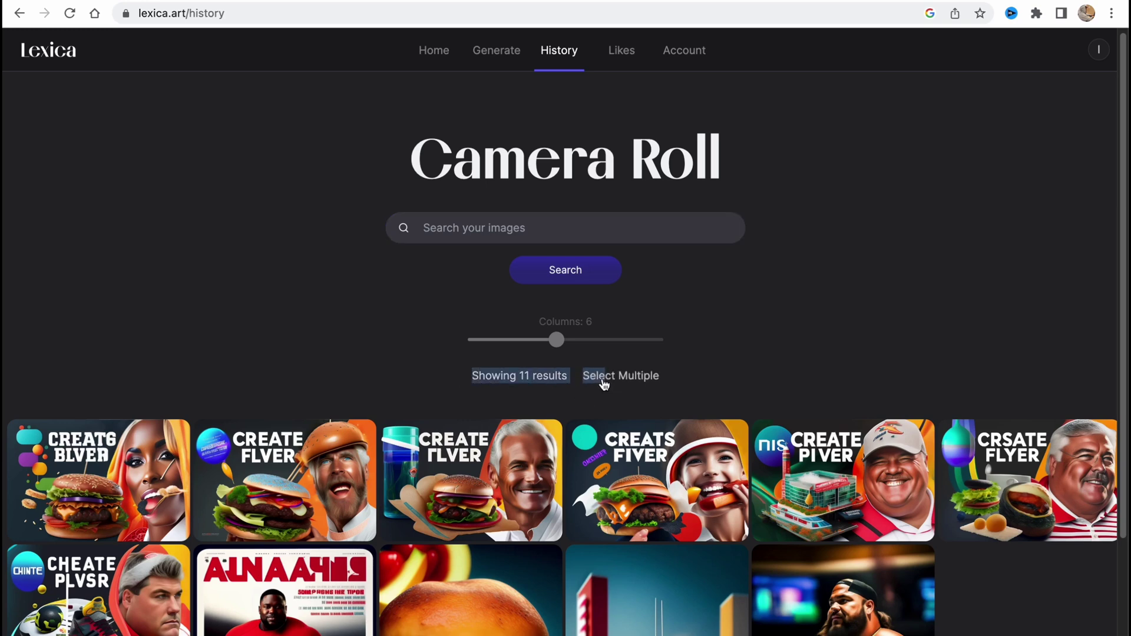
click(612, 384)
click(630, 380)
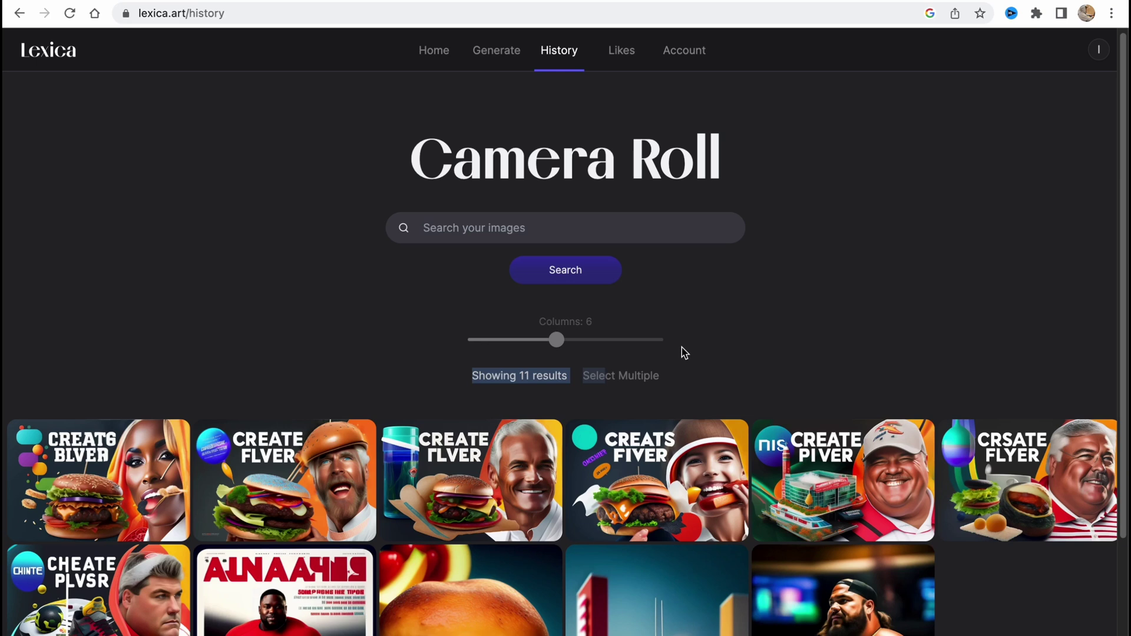
View liked images, then the Starter, Pro and Max plans at $8, $24 and $48/month
click(618, 59)
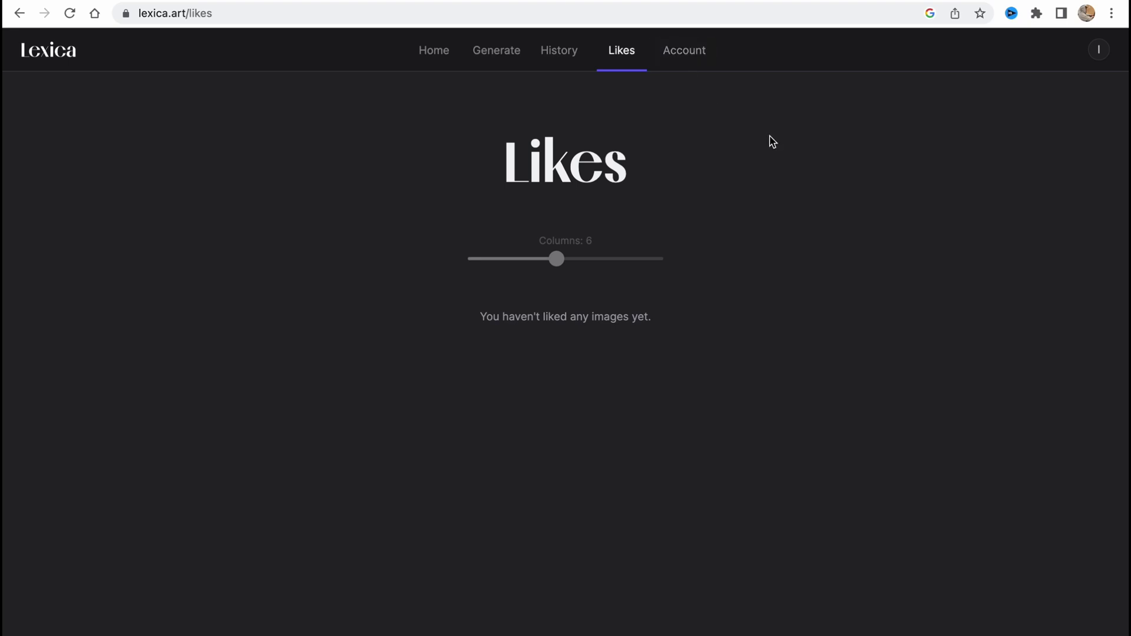
click(679, 57)
scroll(618, 322, down, 1)
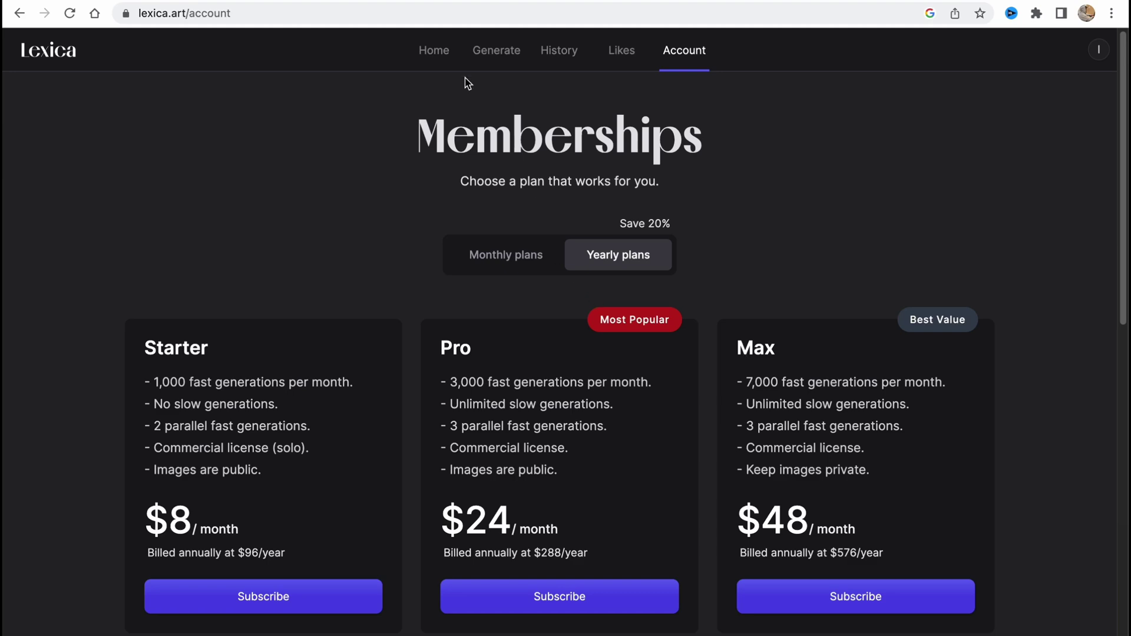
Scroll the home gallery and open the 'astronaut in a jungle' image details
click(441, 56)
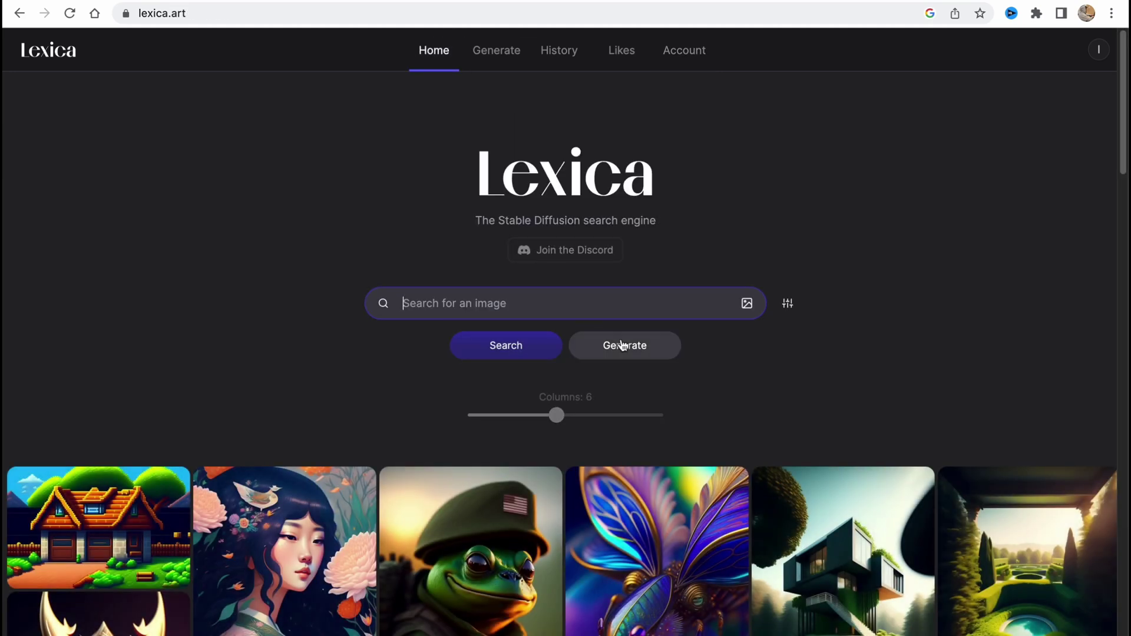
scroll(623, 345, down, 3)
scroll(677, 401, down, 5)
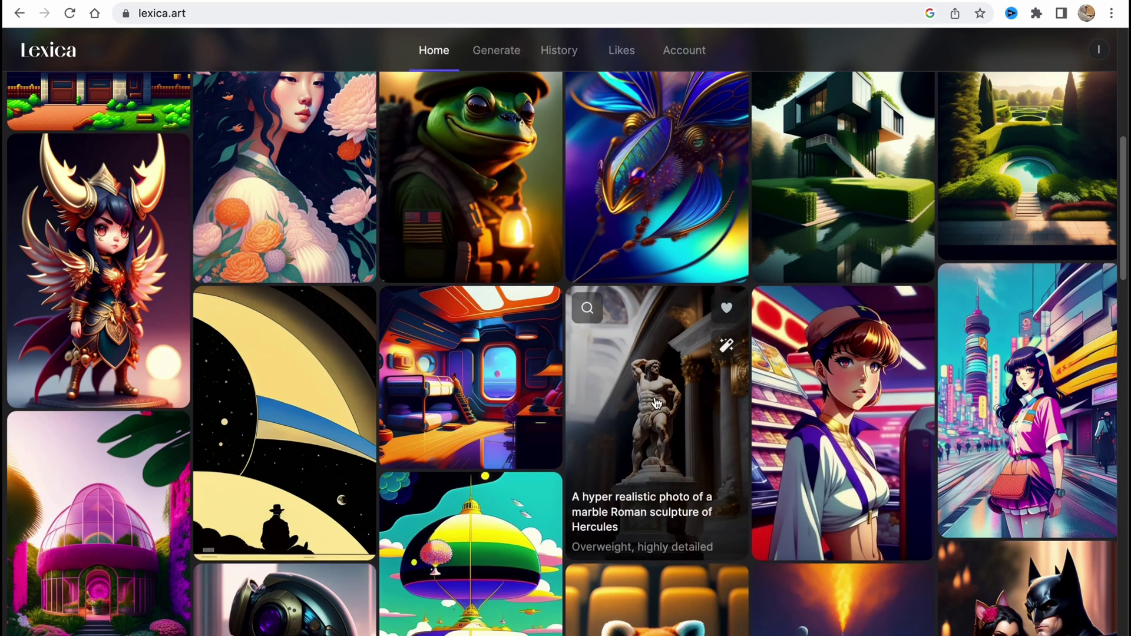
scroll(656, 403, down, 6)
scroll(654, 405, down, 1)
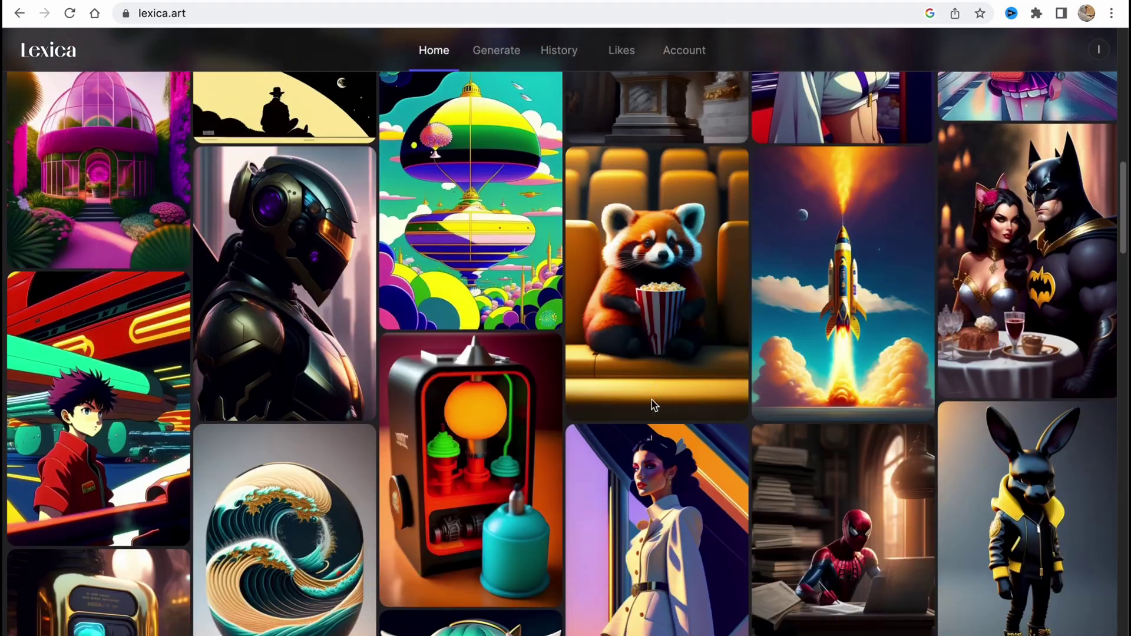
scroll(654, 405, down, 6)
scroll(653, 395, down, 1)
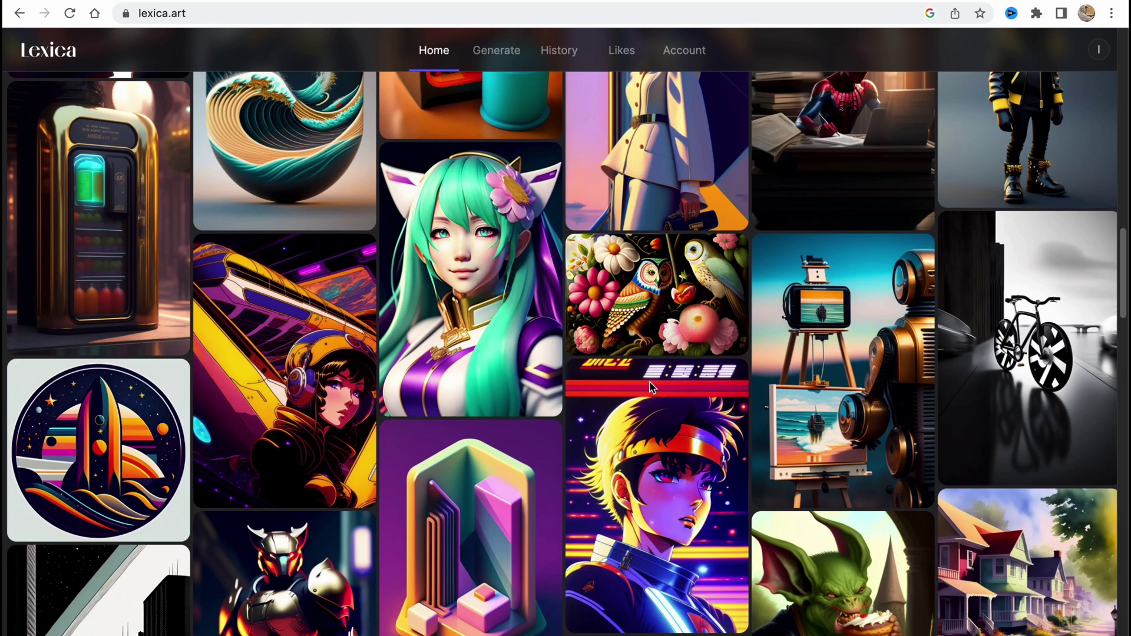
scroll(652, 387, down, 6)
scroll(657, 427, down, 1)
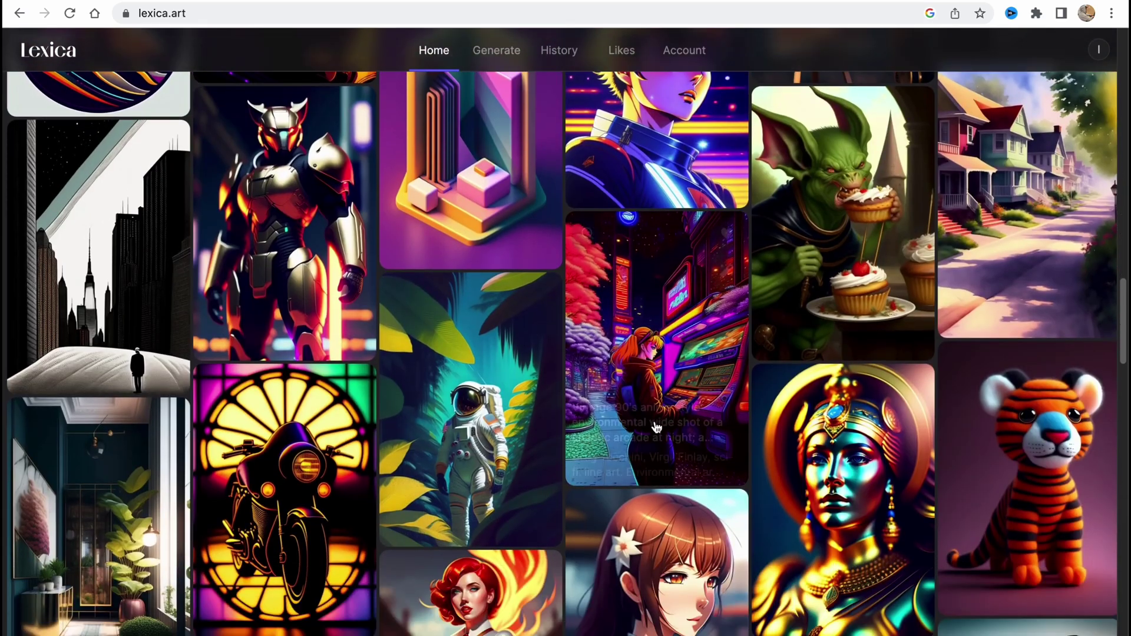
scroll(589, 406, down, 1)
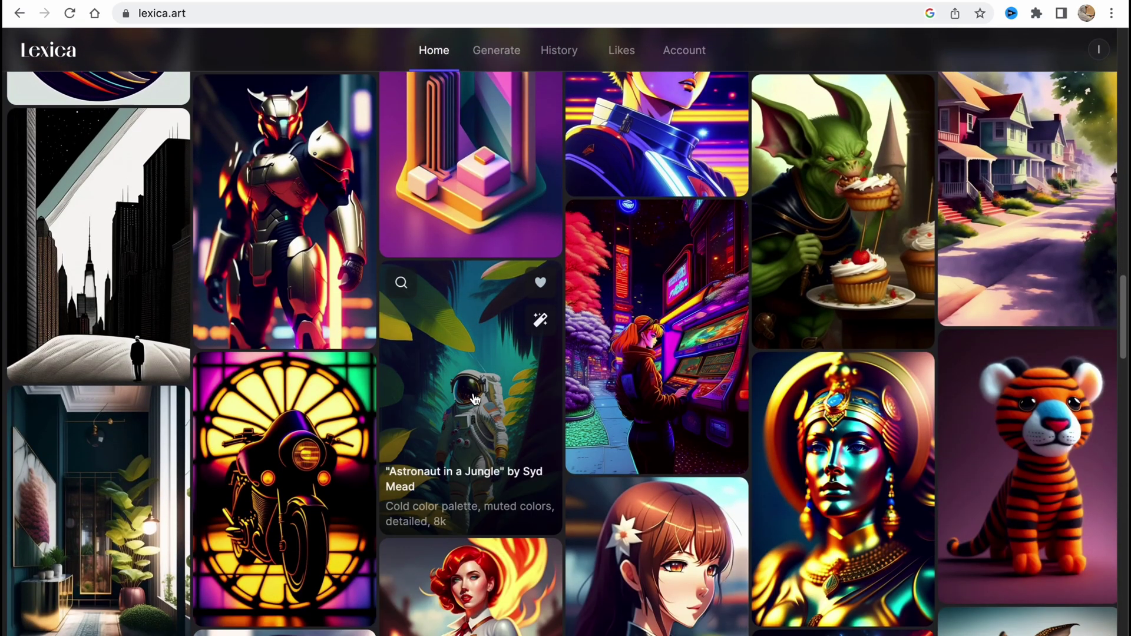
click(460, 395)
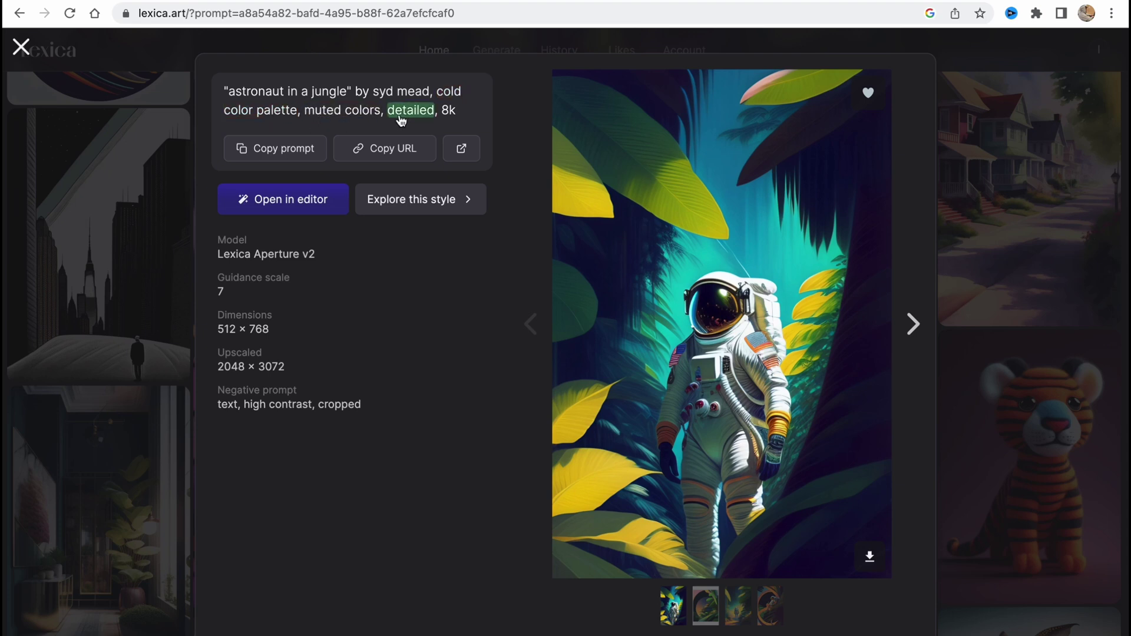
Copy the astronaut image's prompt and close its details
click(272, 151)
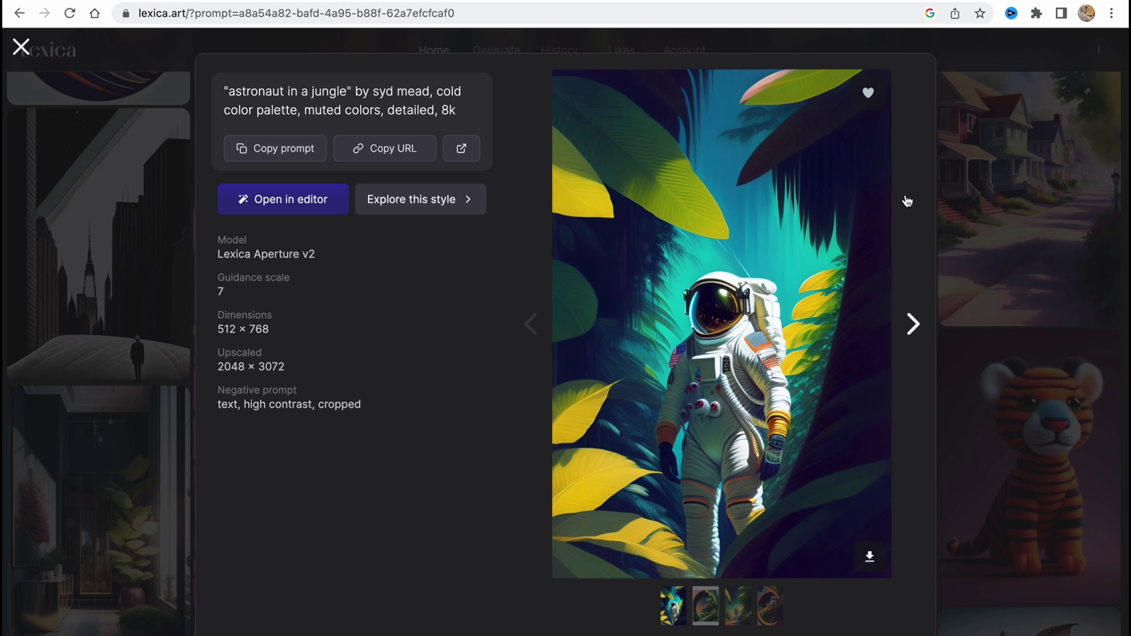
click(1051, 312)
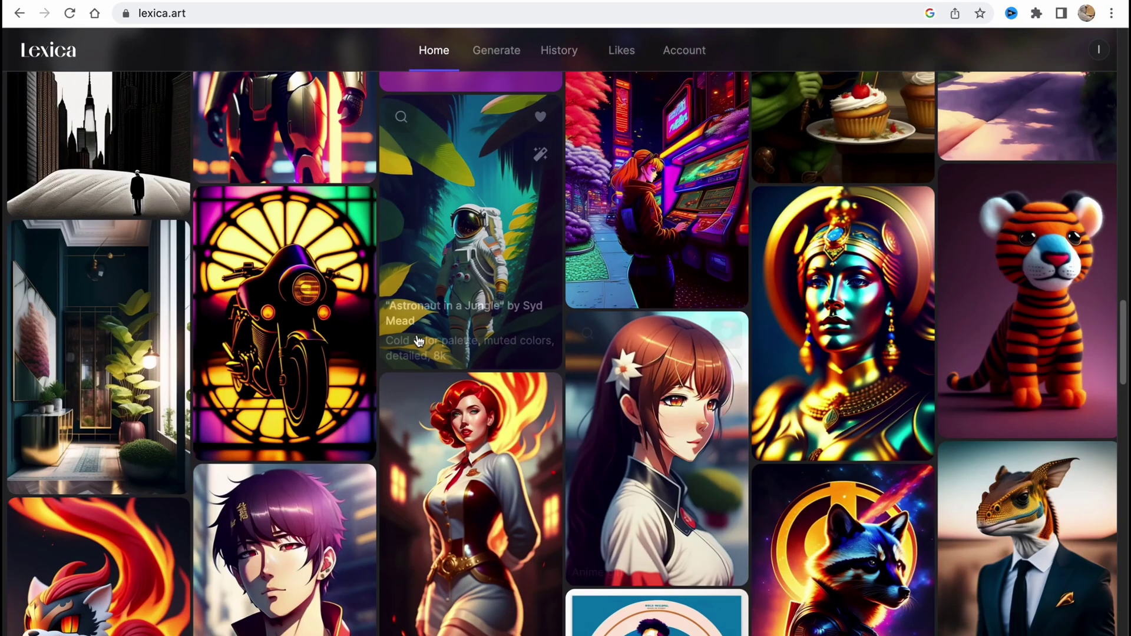
scroll(496, 416, down, 5)
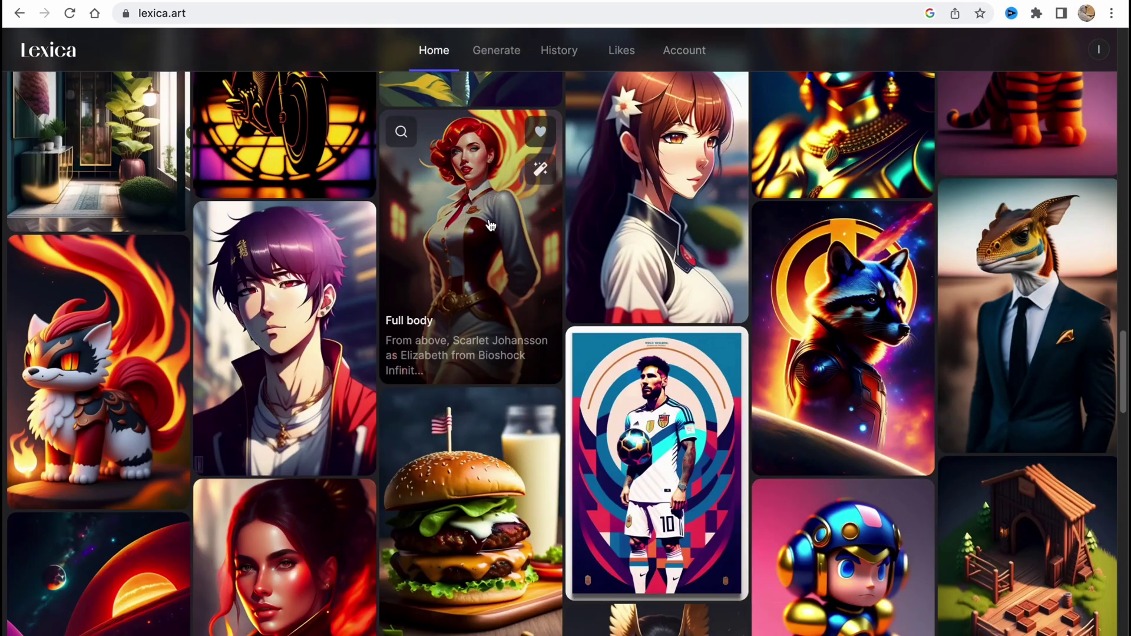
Like the red-haired 'Full body' portrait and return to the home page
click(489, 330)
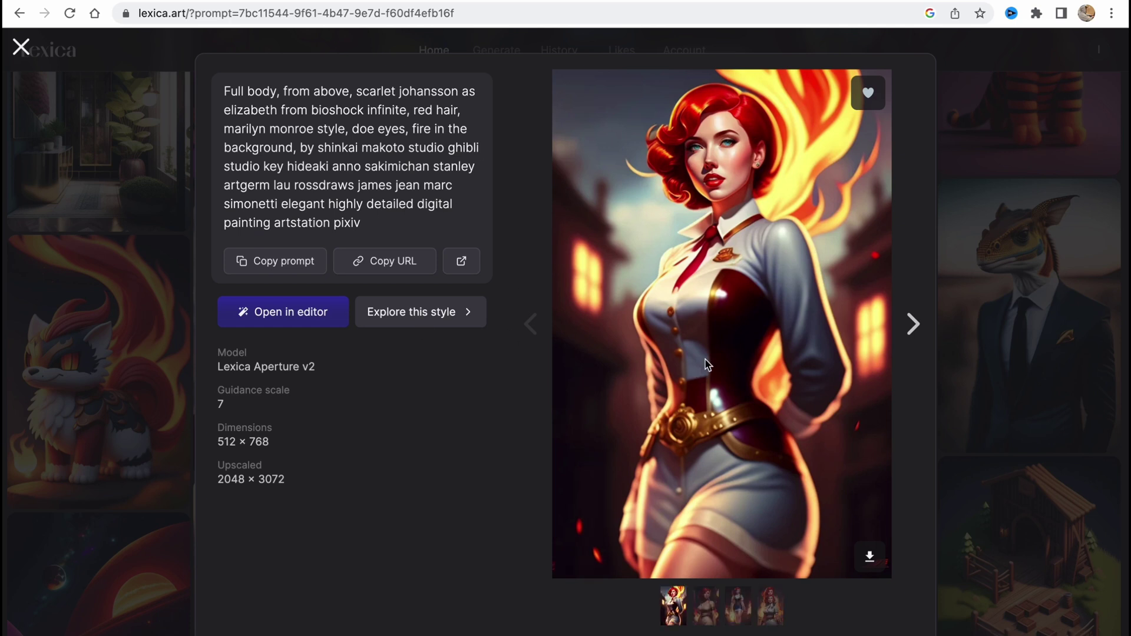
click(863, 106)
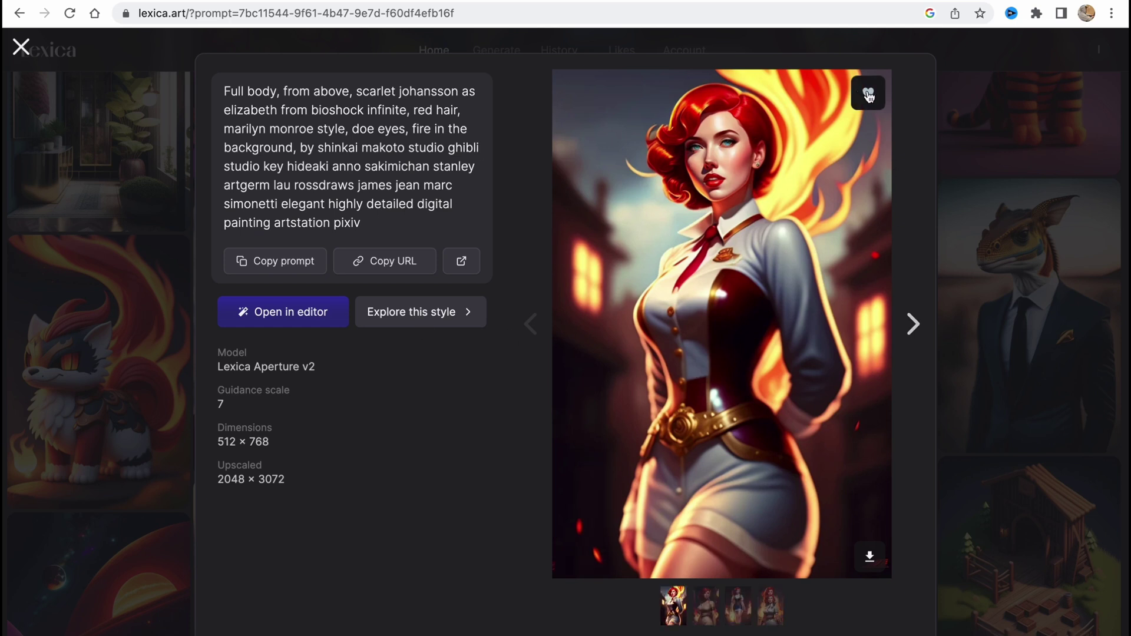
click(1023, 172)
click(615, 50)
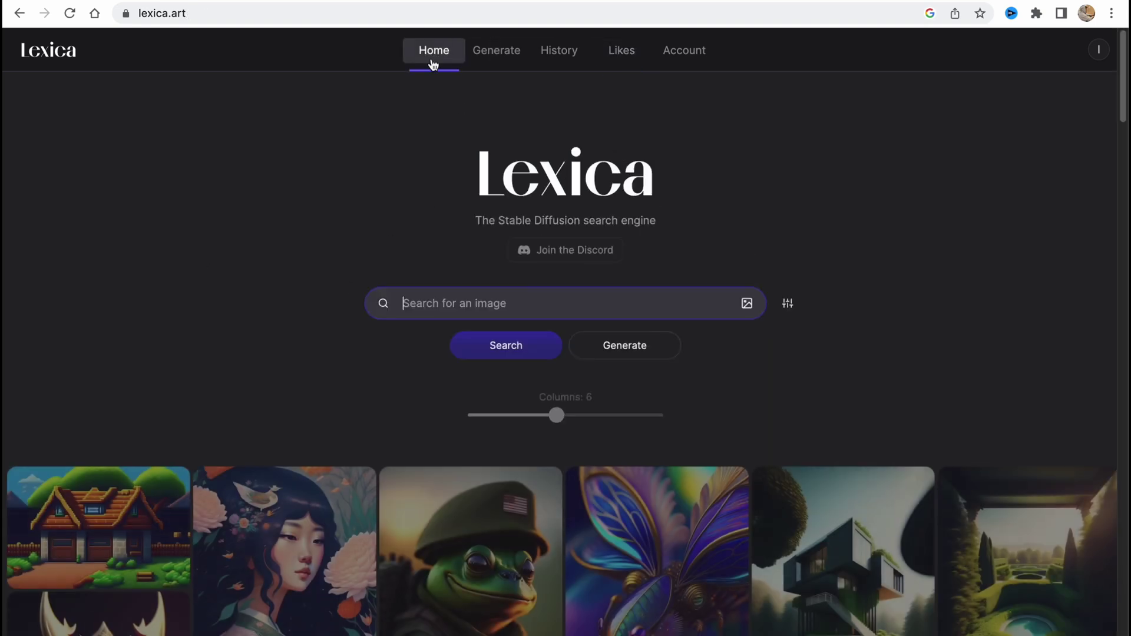
Paste the astronaut prompt, add negative prompt 'text', and generate at 512×768
click(496, 61)
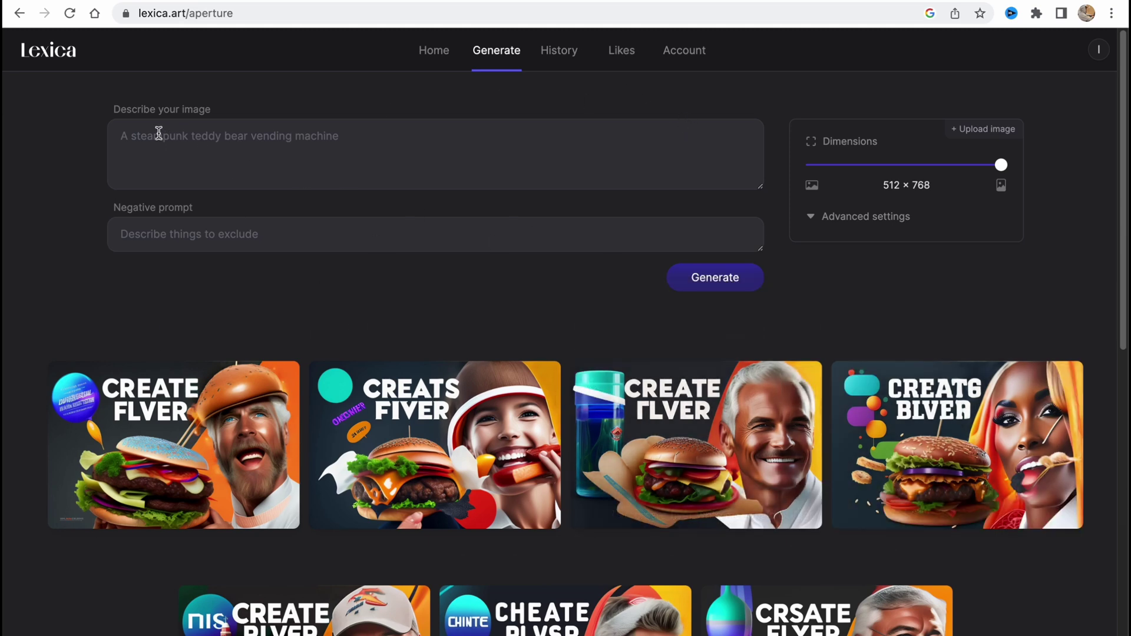
click(125, 138)
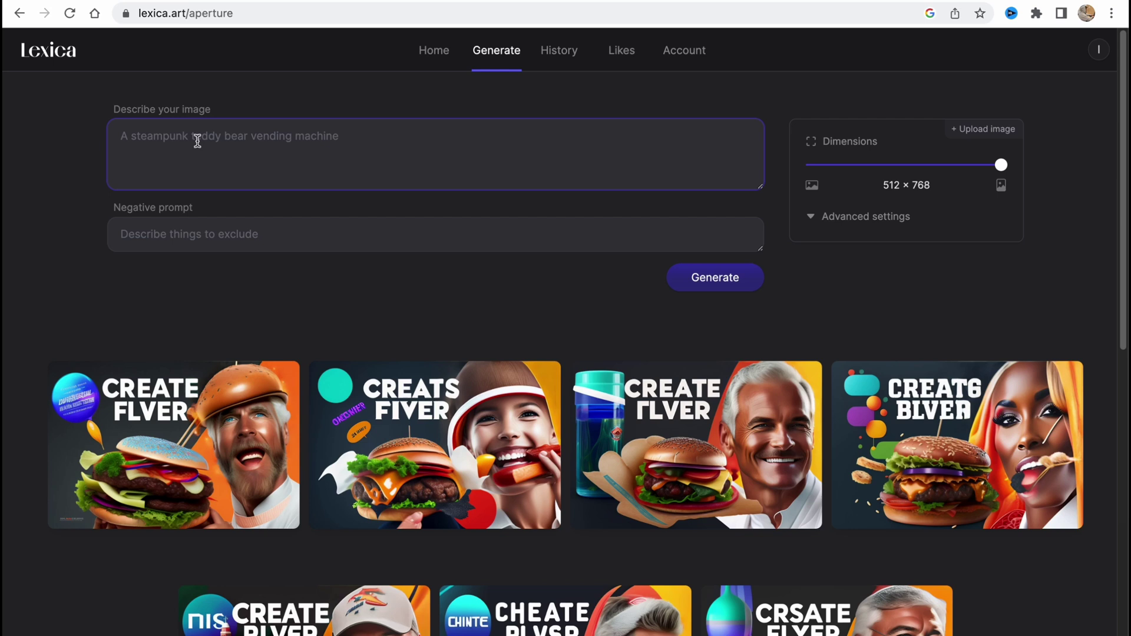
key(ctrl+v)
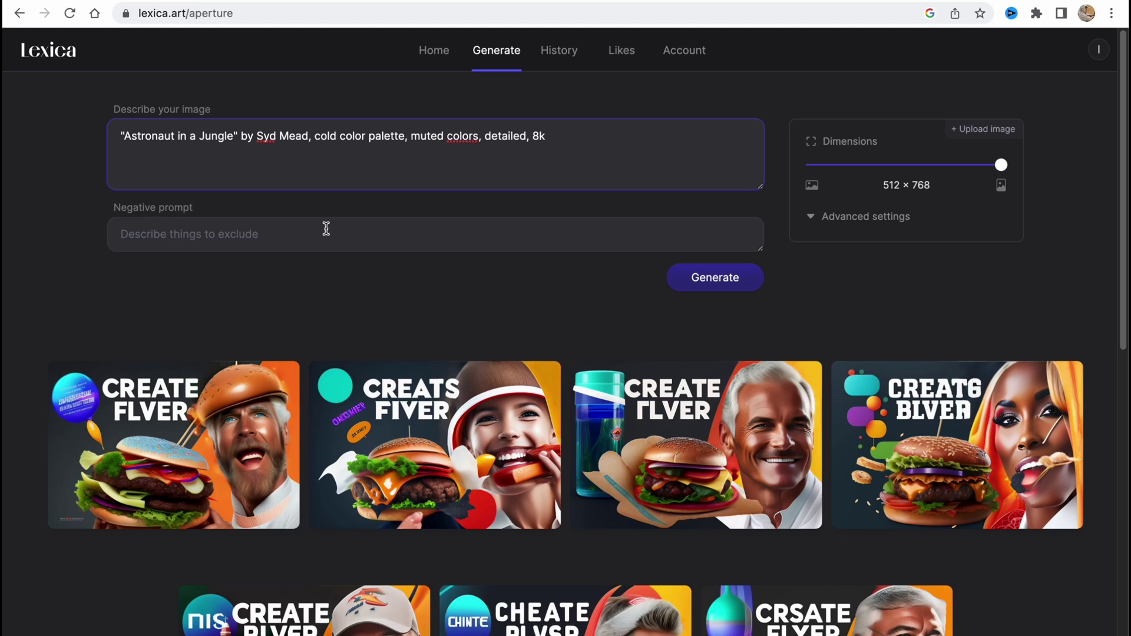
click(239, 238)
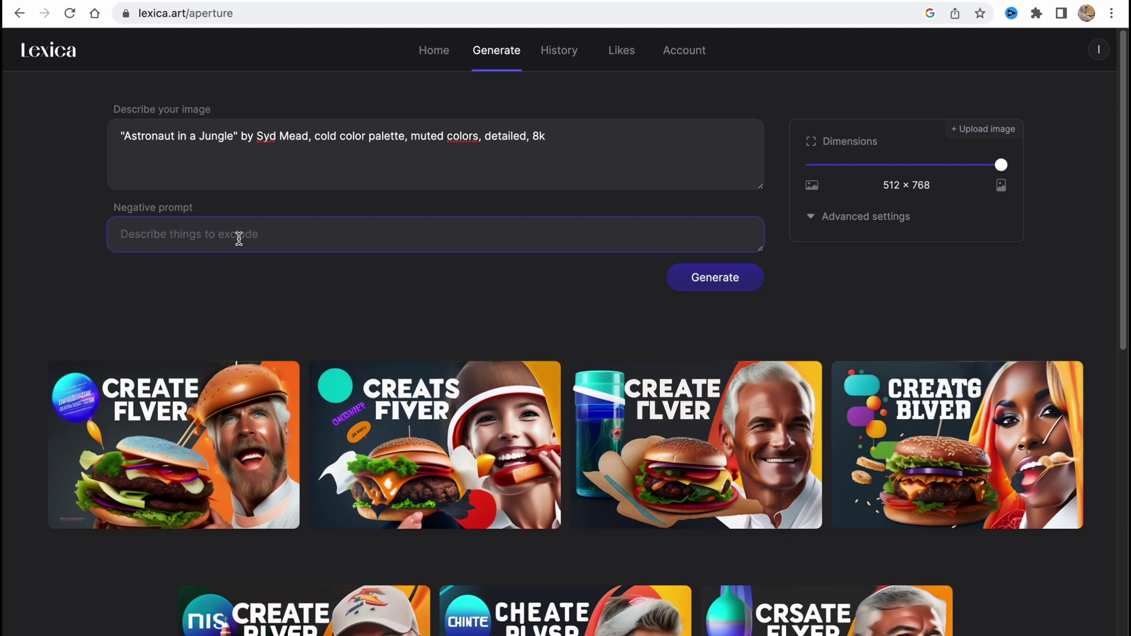
text(text)
click(313, 270)
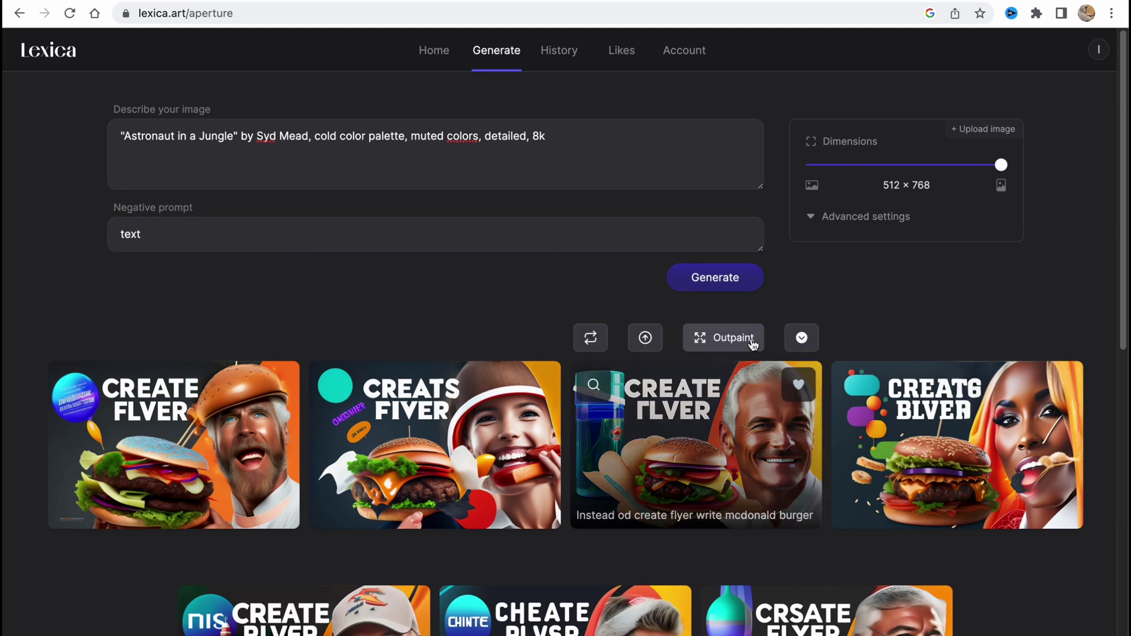
click(730, 281)
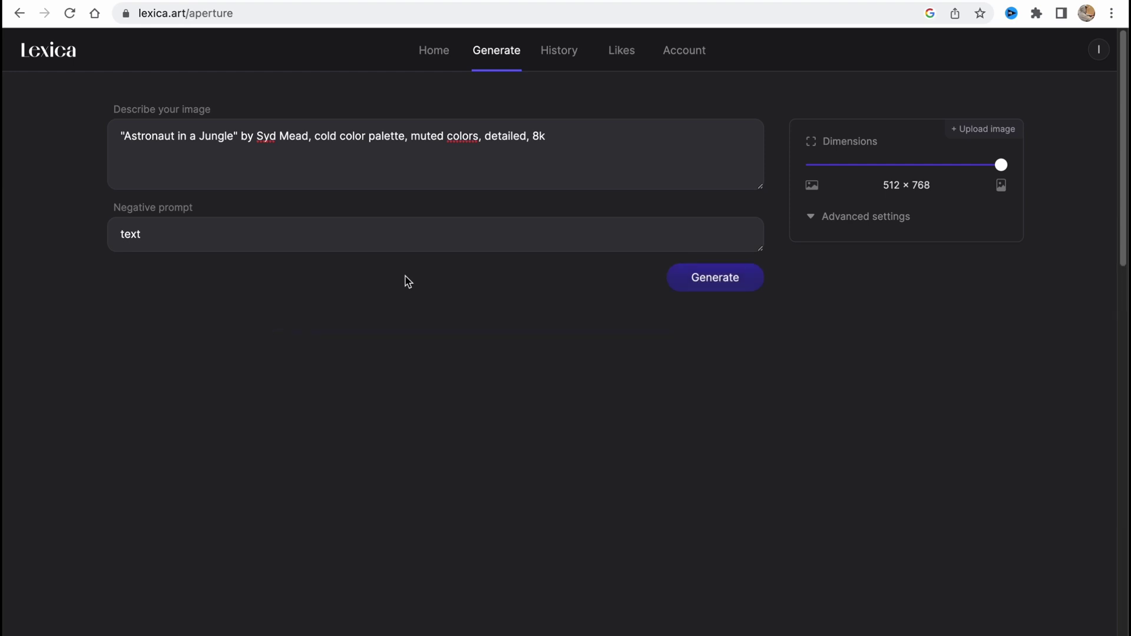
Review the four astronaut-in-a-jungle results and briefly enlarge the first one
scroll(385, 288, down, 5)
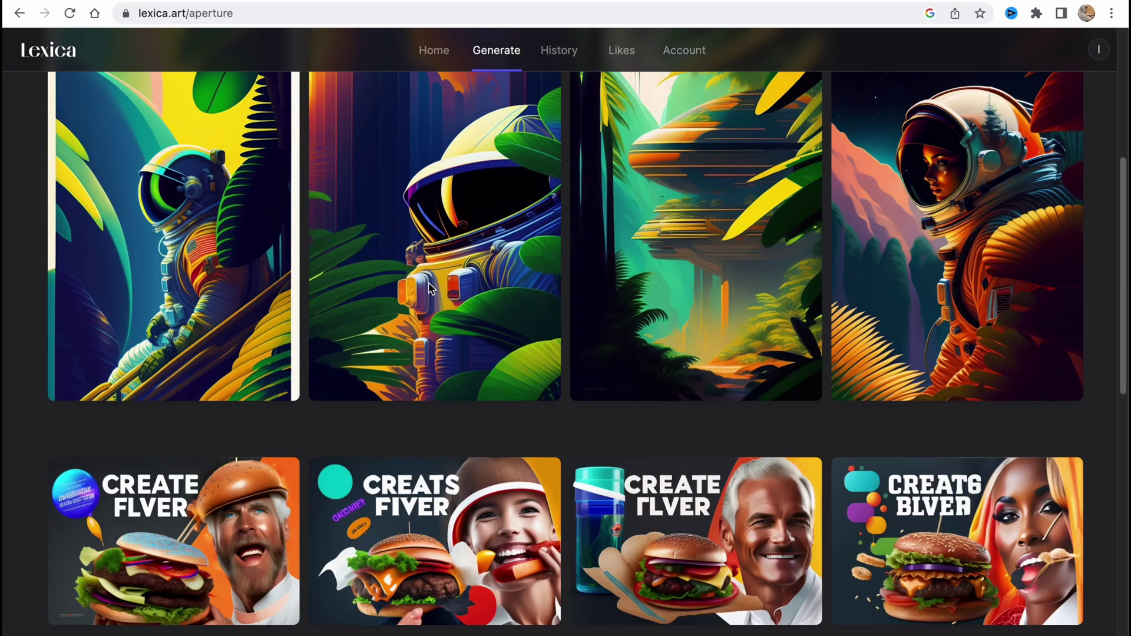
scroll(214, 283, up, 5)
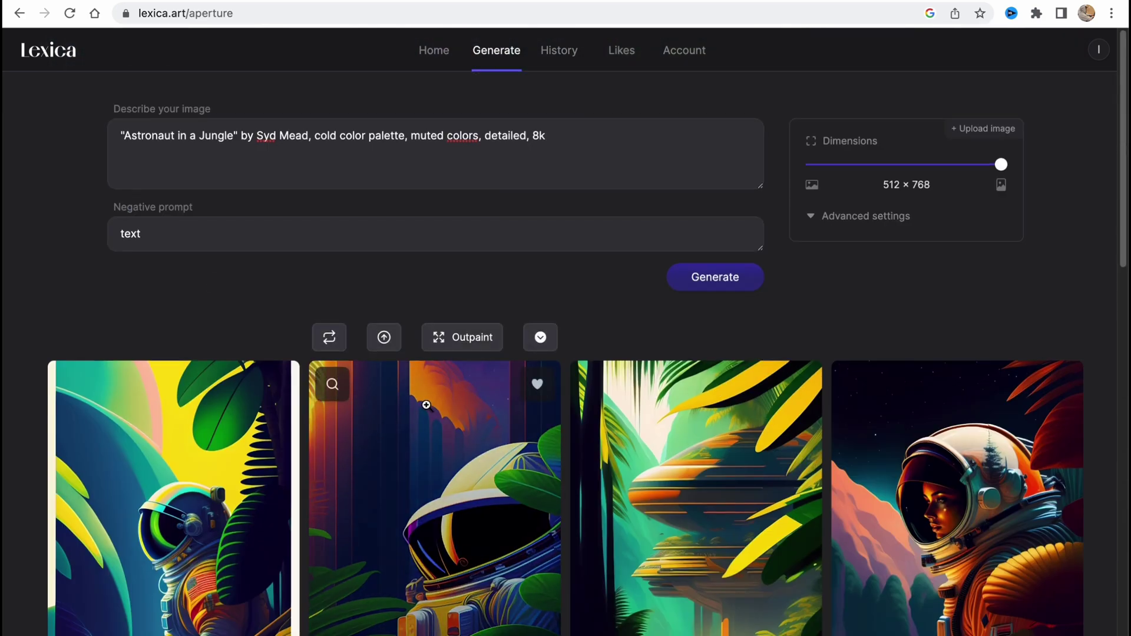
scroll(383, 413, down, 3)
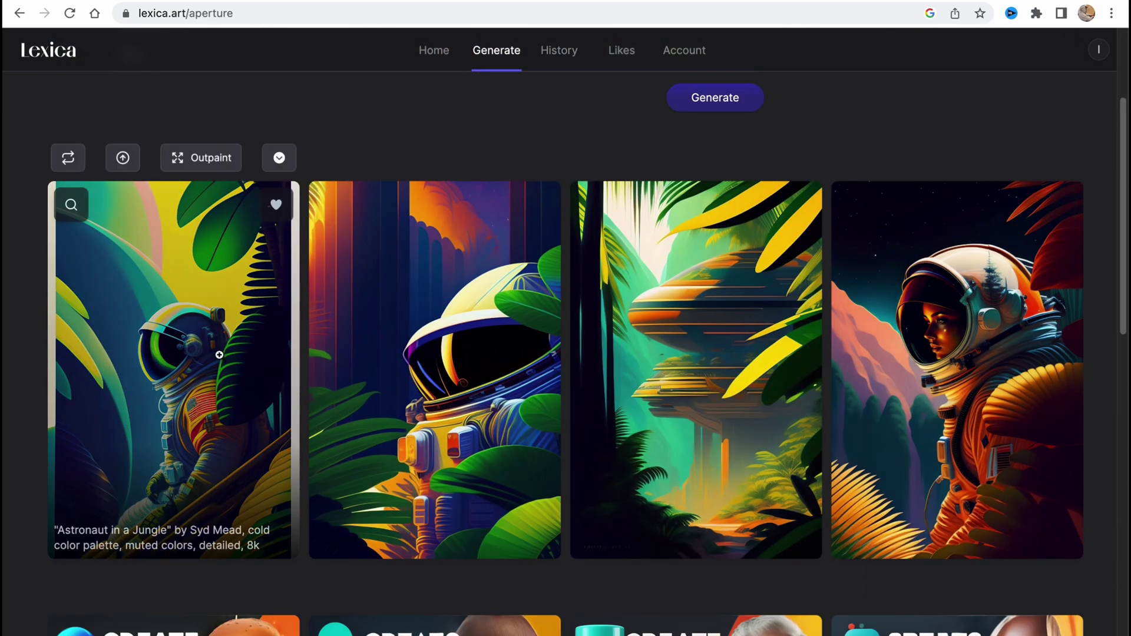
scroll(979, 327, up, 1)
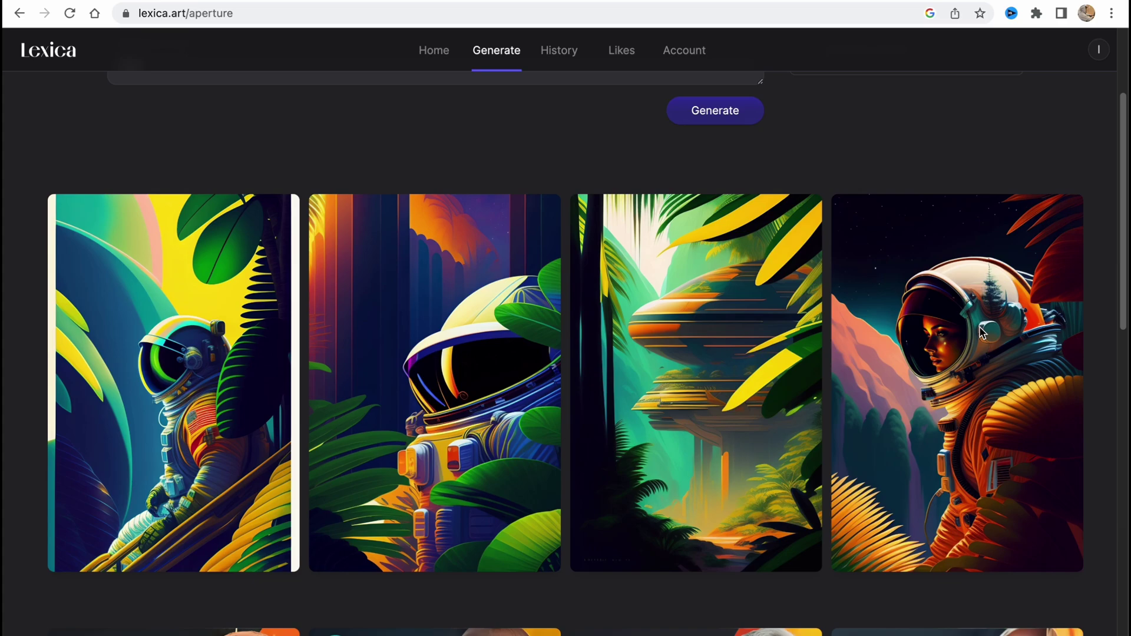
scroll(978, 327, up, 3)
click(129, 470)
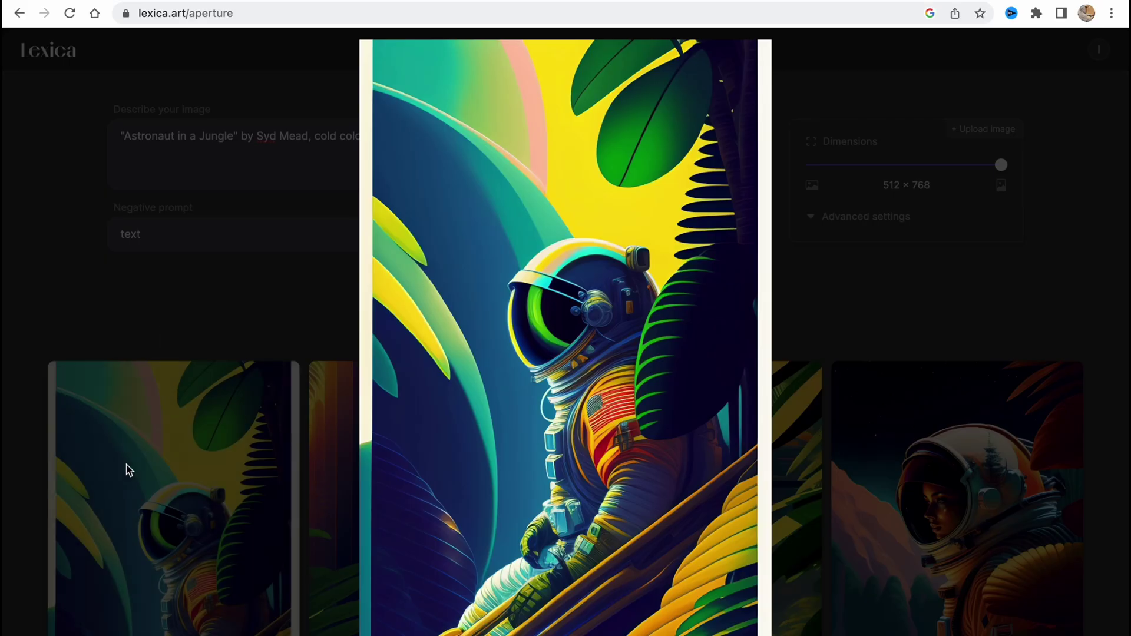
click(874, 293)
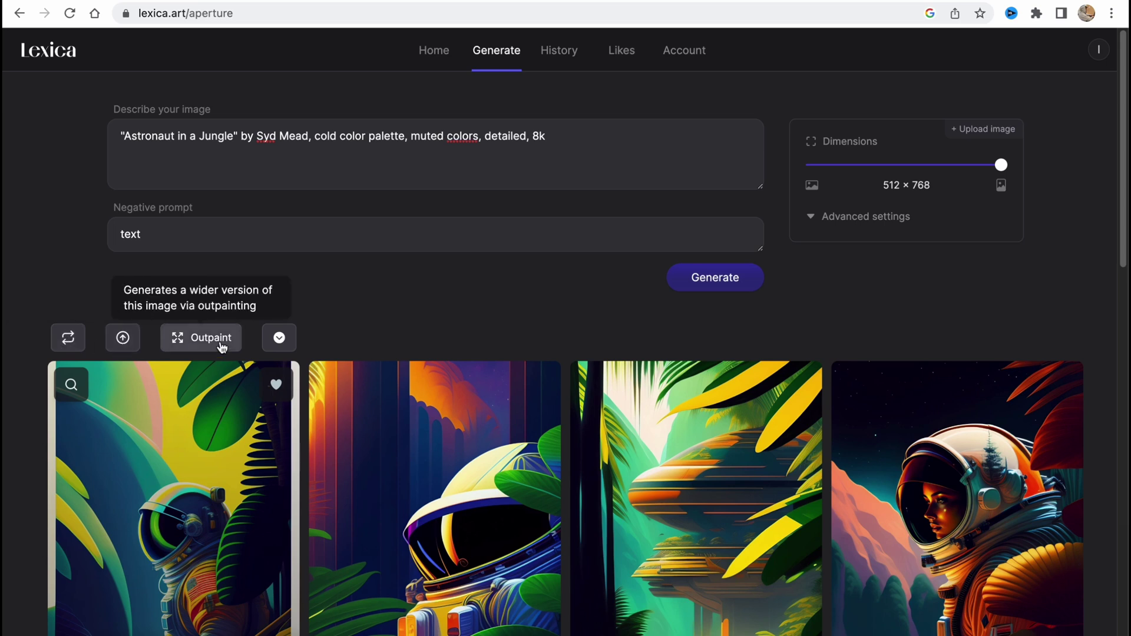
Download the first astronaut-in-a-jungle image from its options list
click(283, 340)
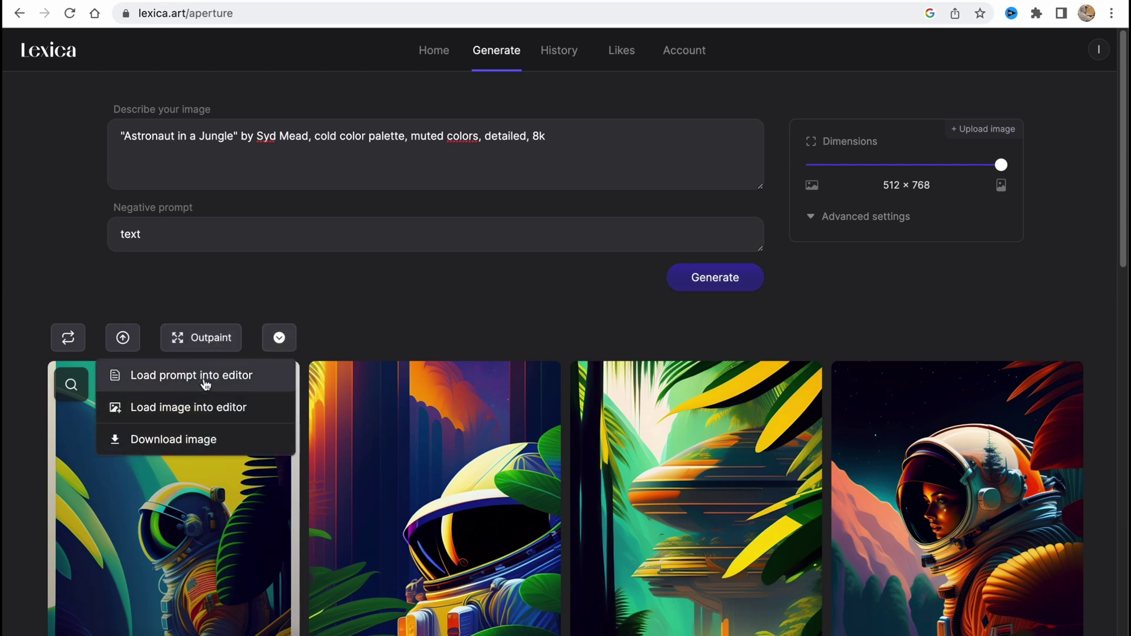
click(197, 439)
scroll(317, 380, down, 1)
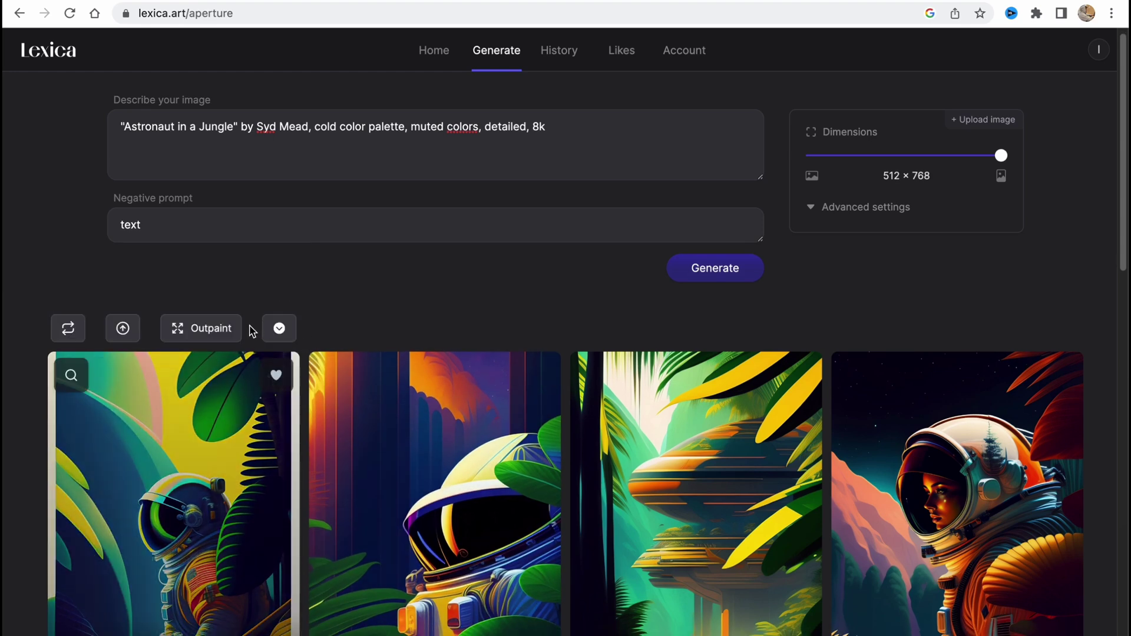
scroll(275, 333, down, 1)
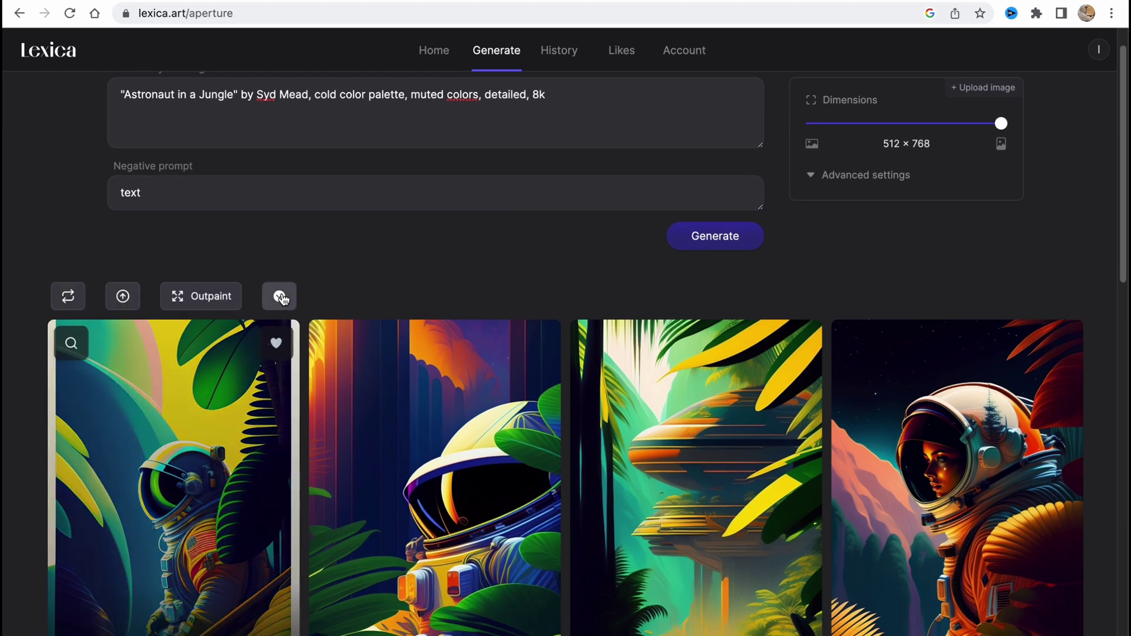
click(279, 296)
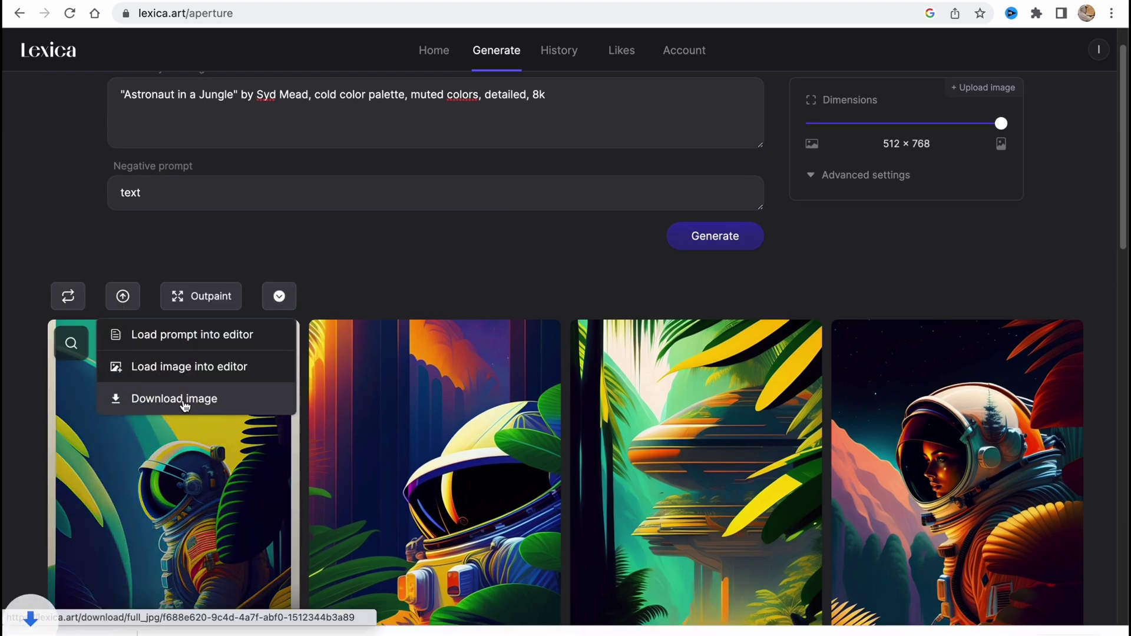
click(187, 404)
Close the downloaded image's preview and return to Lexica in the browser
scroll(334, 455, down, 3)
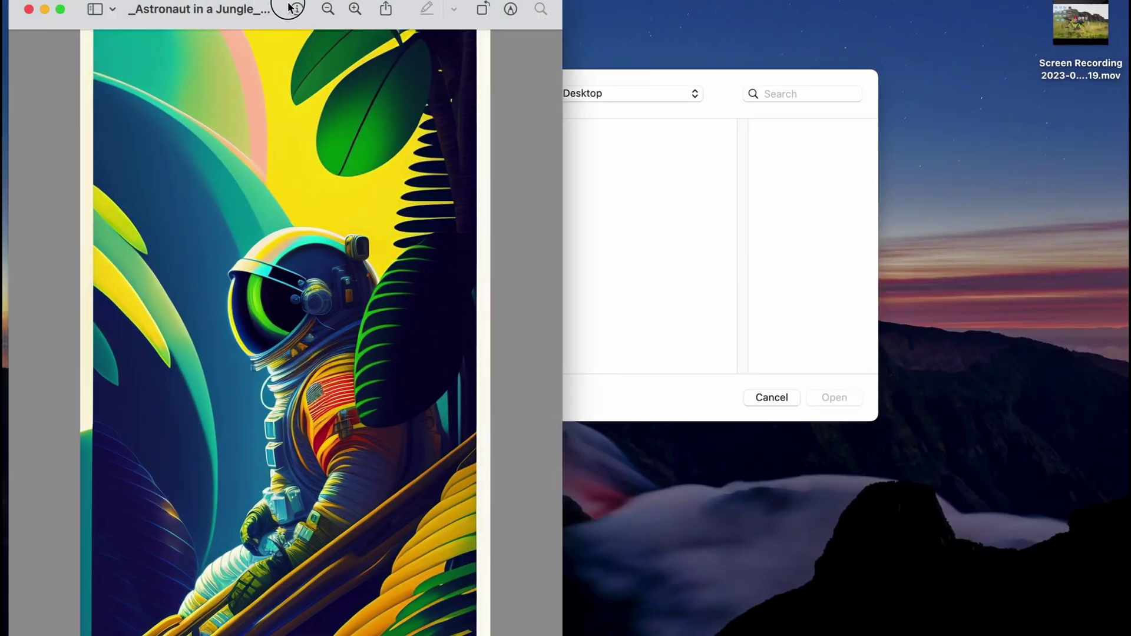
drag(291, 8, 454, 8)
key(super+w)
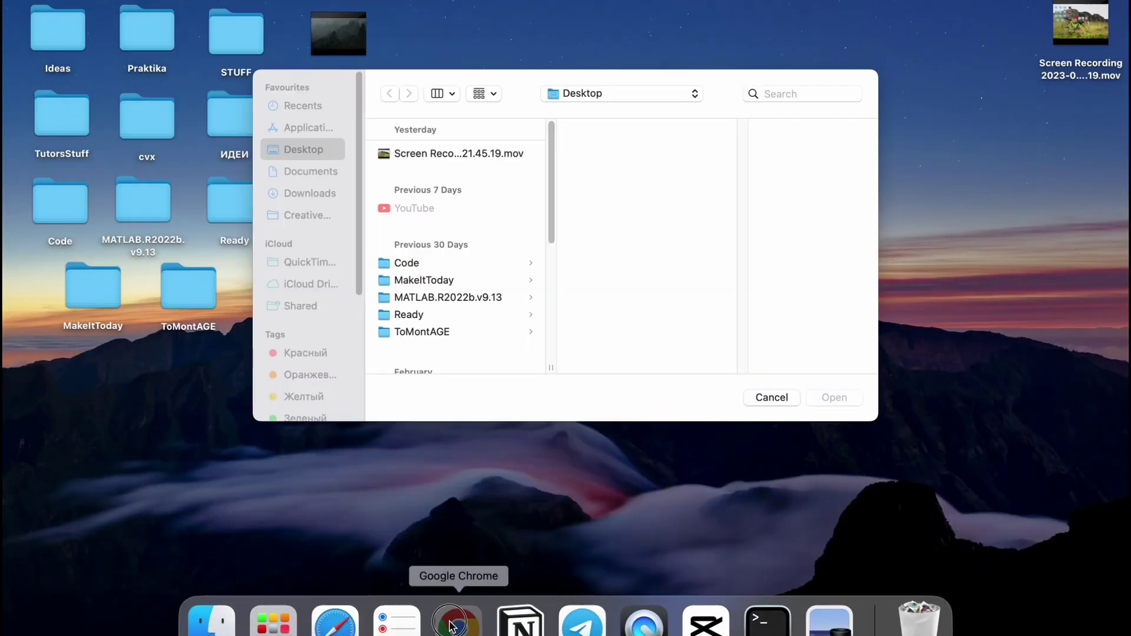
click(459, 619)
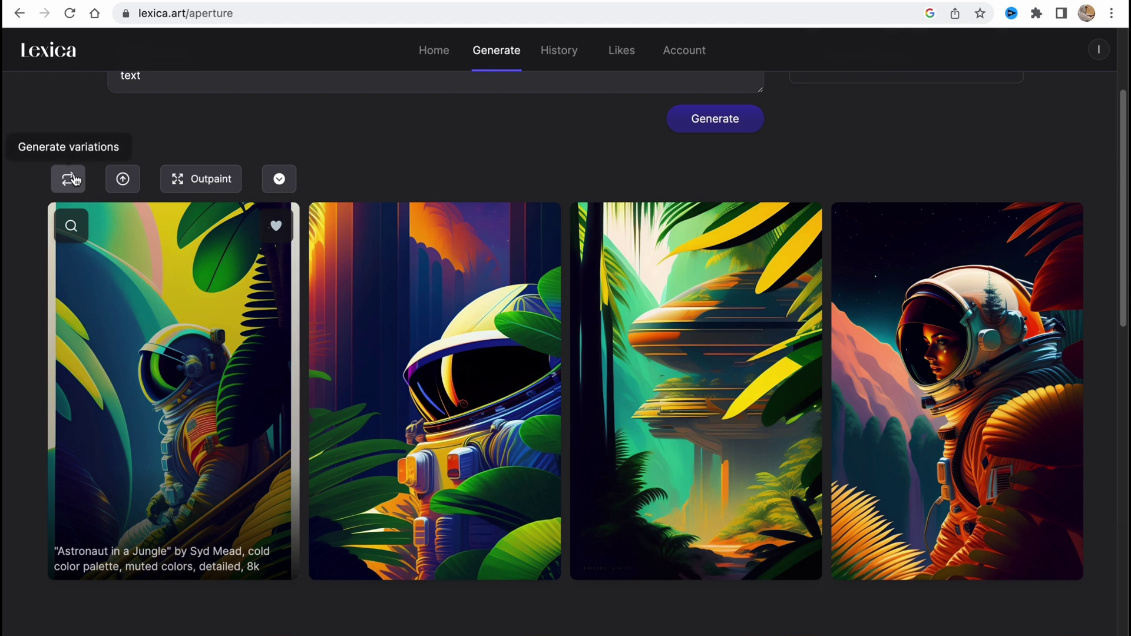
Generate variations of the first astronaut image and enlarge the second and third variations
click(68, 181)
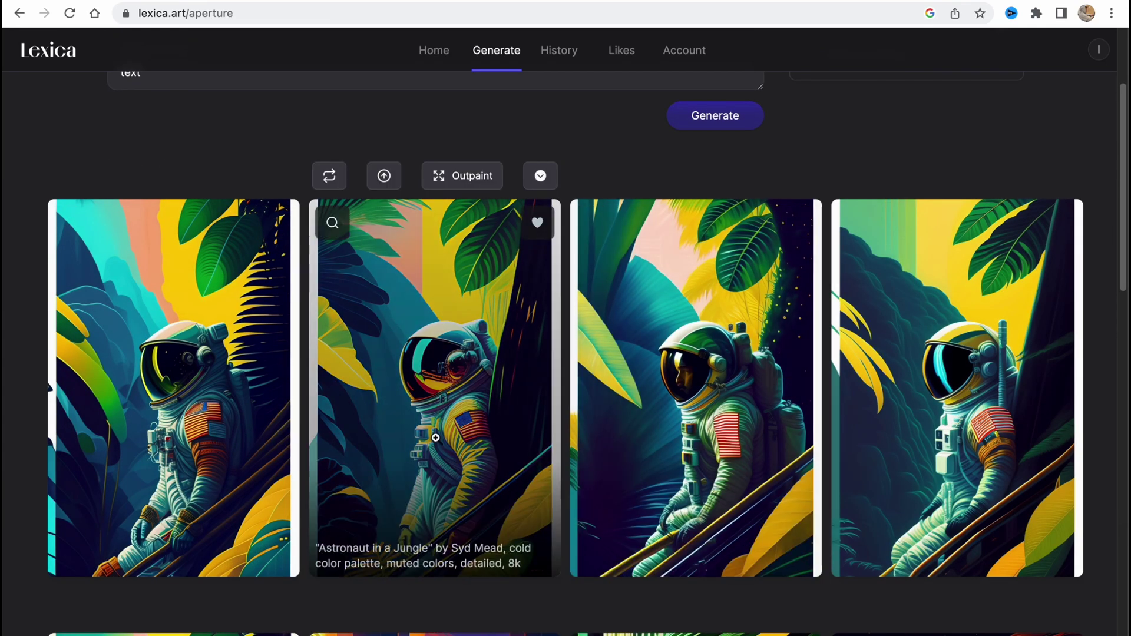
click(434, 388)
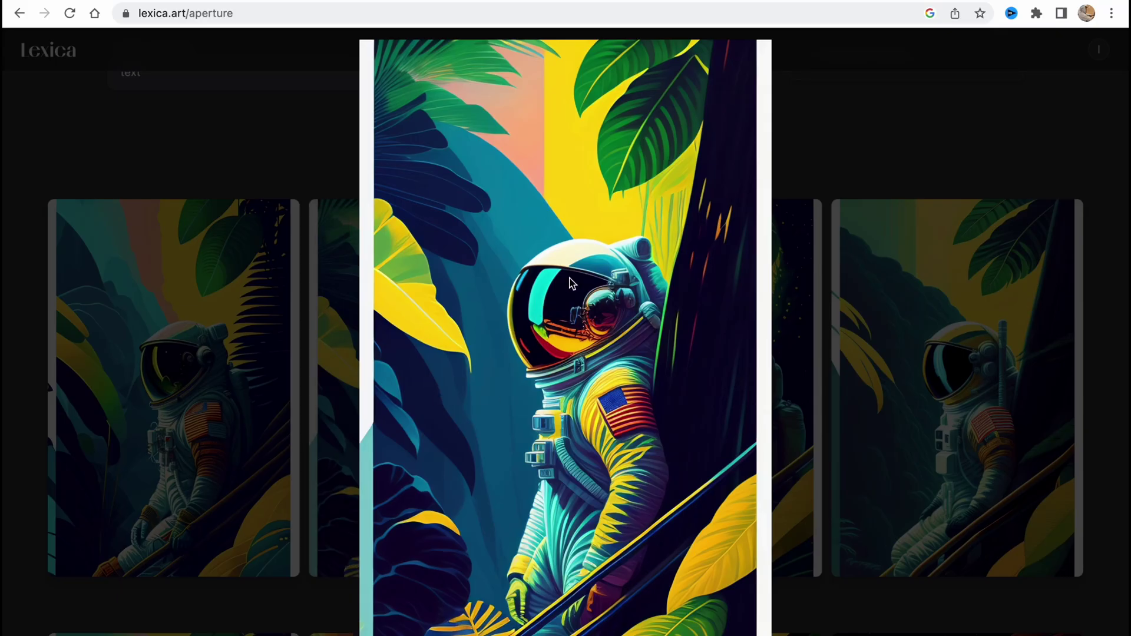
click(871, 143)
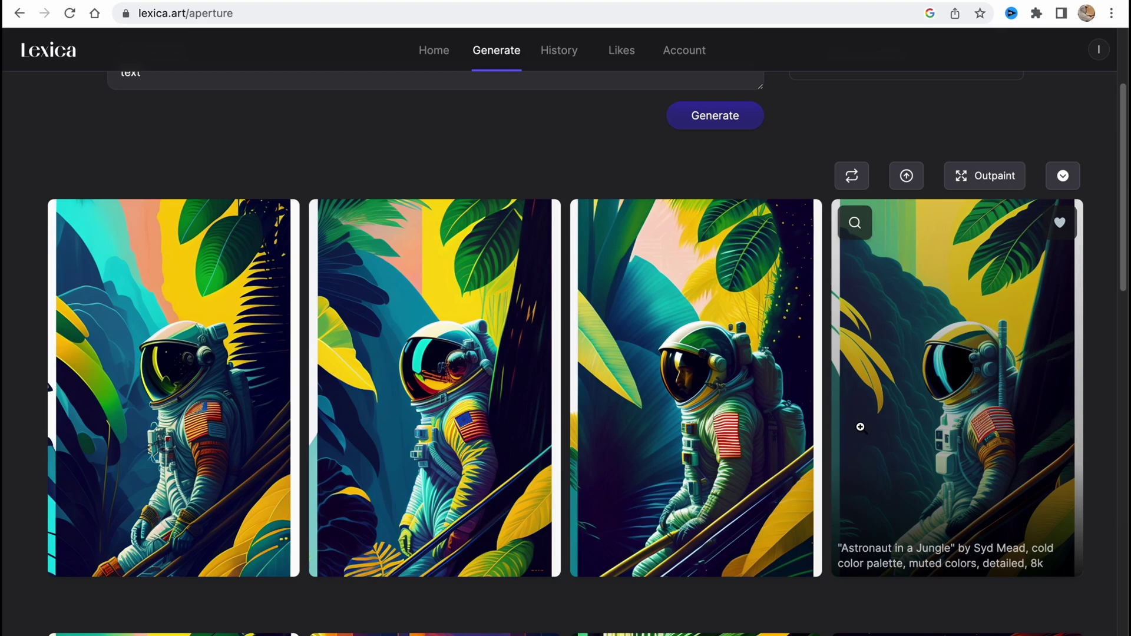
click(678, 396)
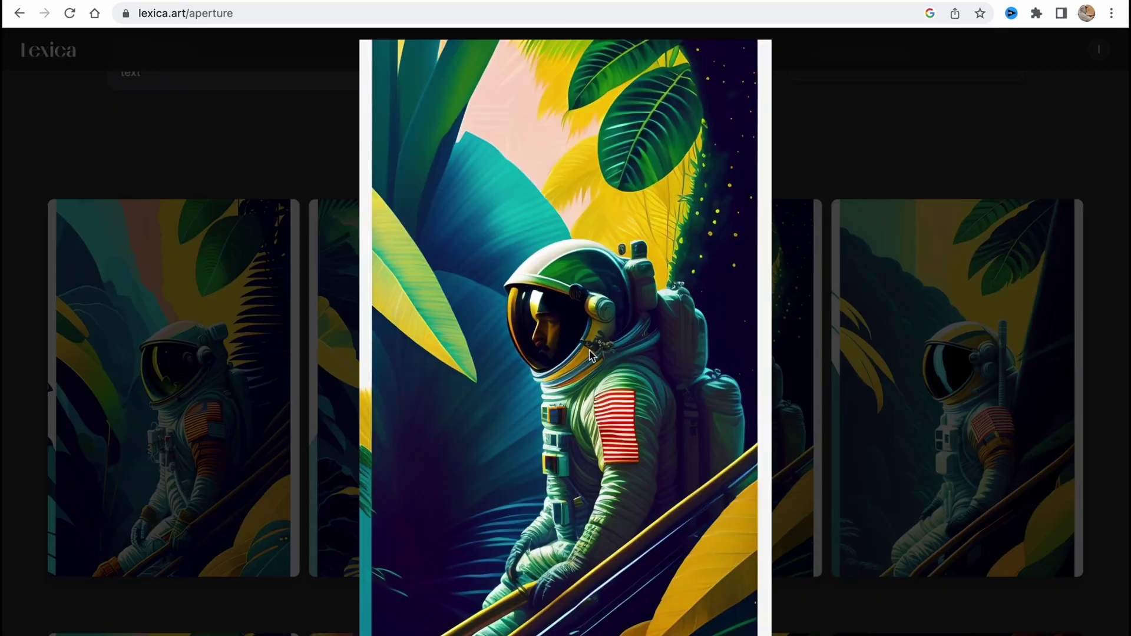
click(891, 142)
scroll(813, 431, up, 1)
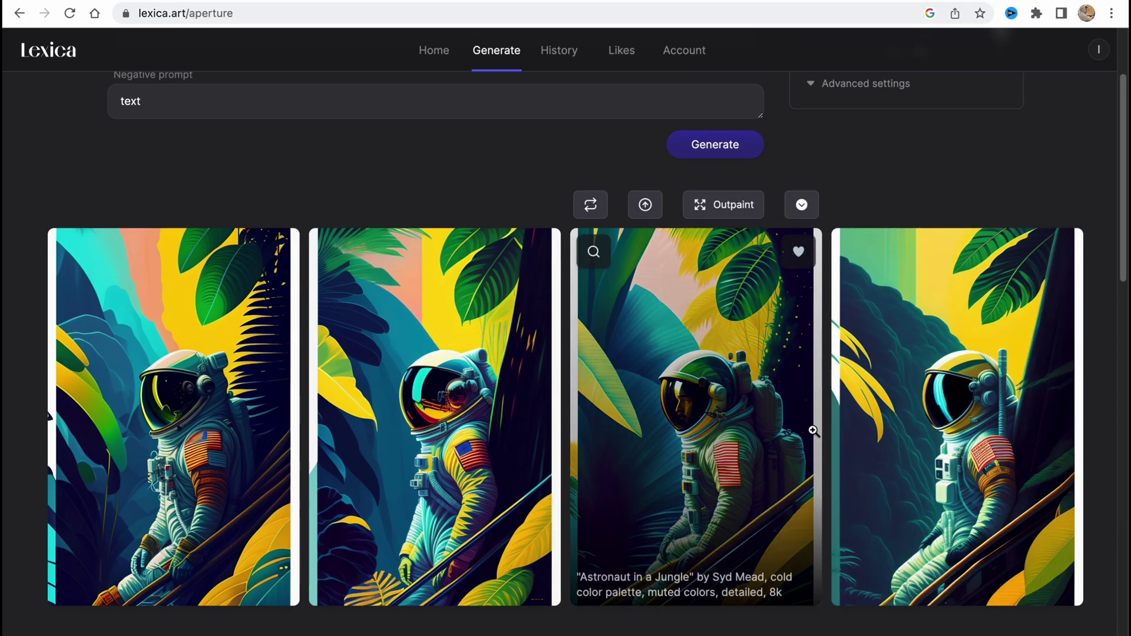
scroll(614, 435, down, 6)
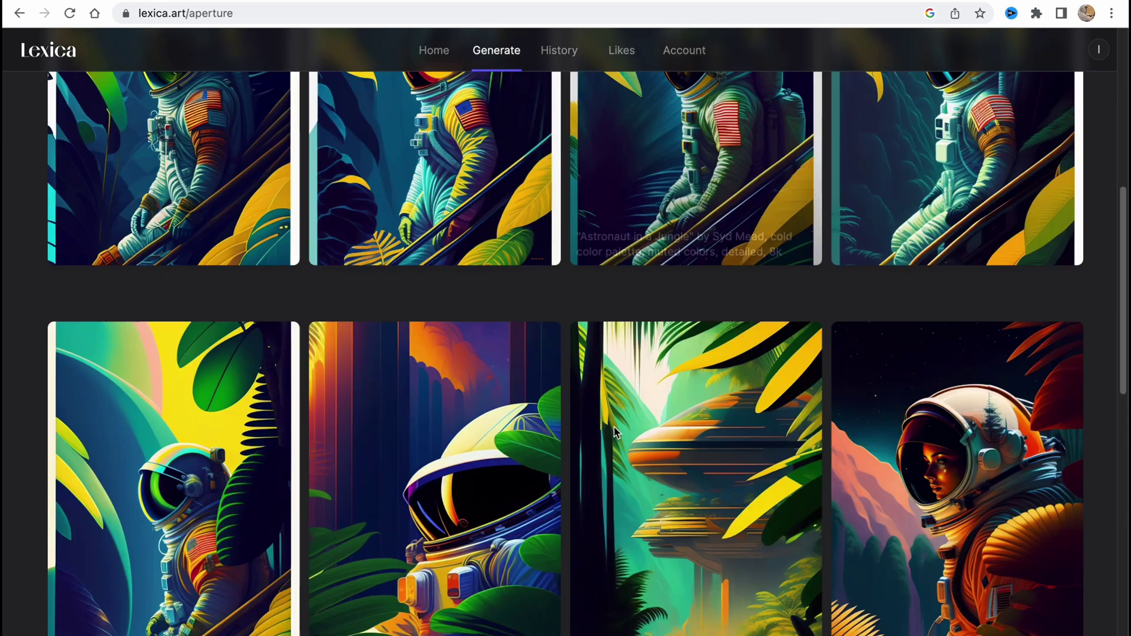
scroll(612, 431, down, 3)
scroll(610, 429, up, 11)
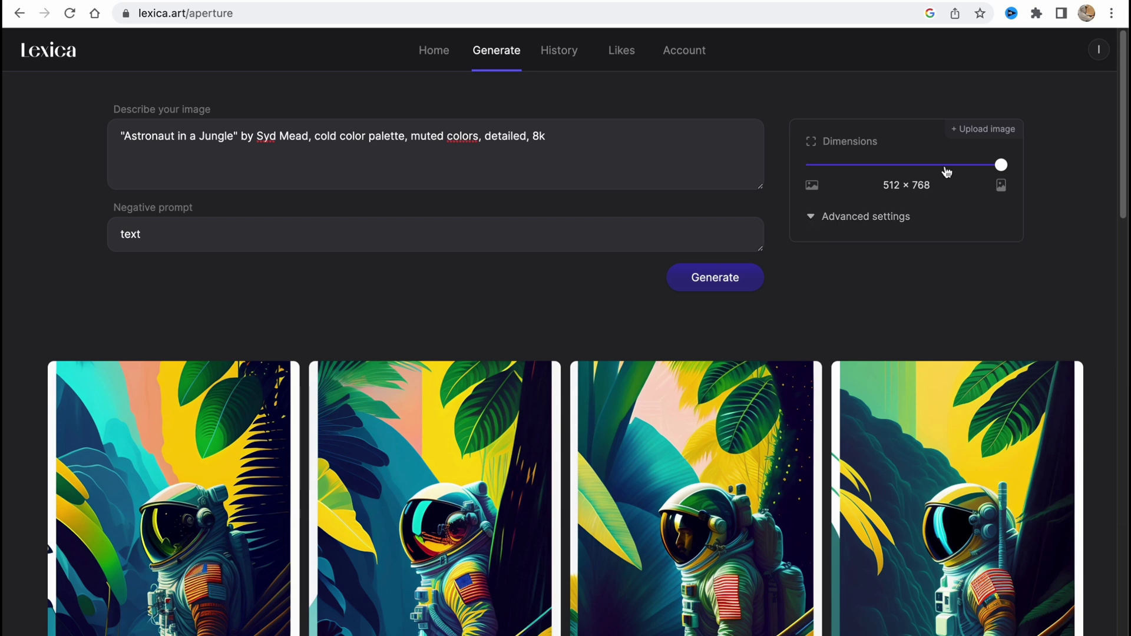
Expand Advanced settings (guidance scale 7) and open the upload picker at the Downloads folder
drag(915, 187, 929, 245)
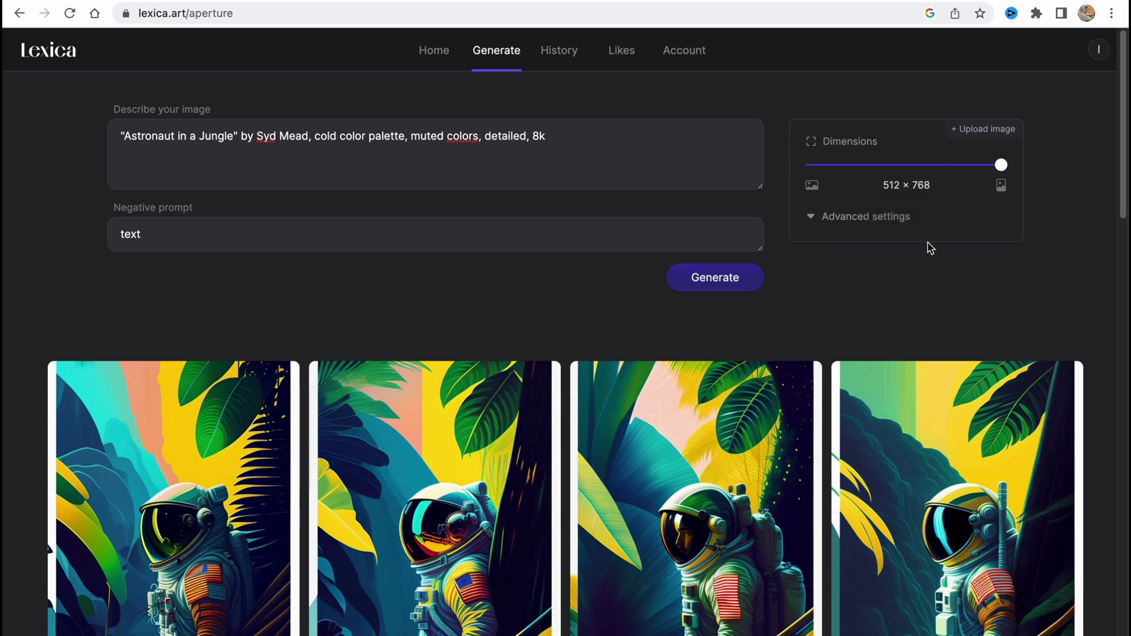
click(810, 217)
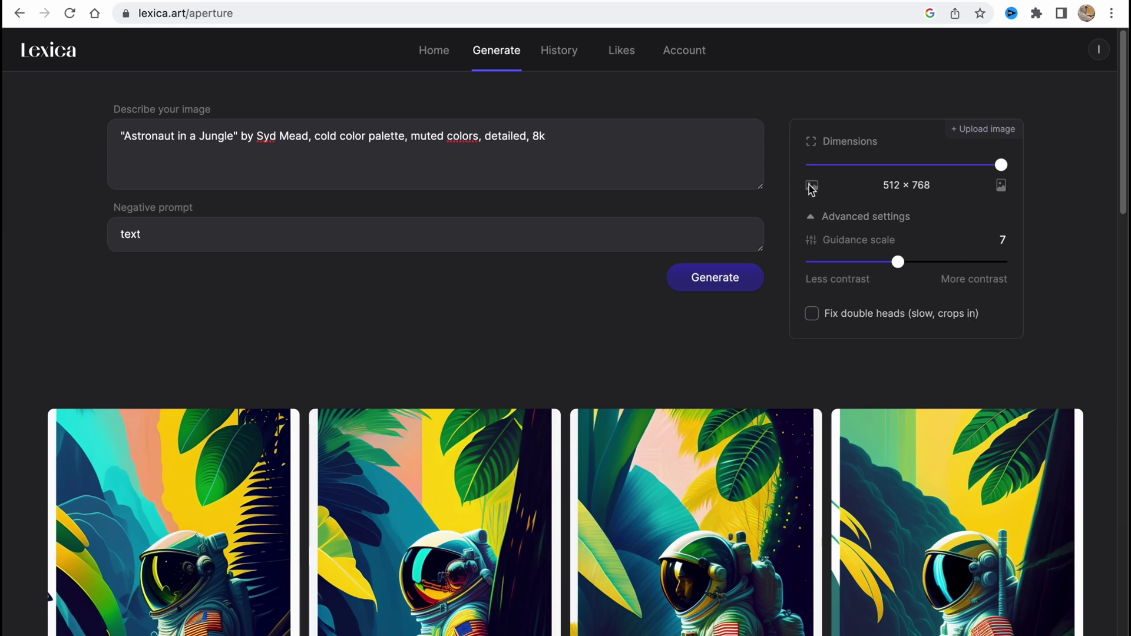
click(973, 131)
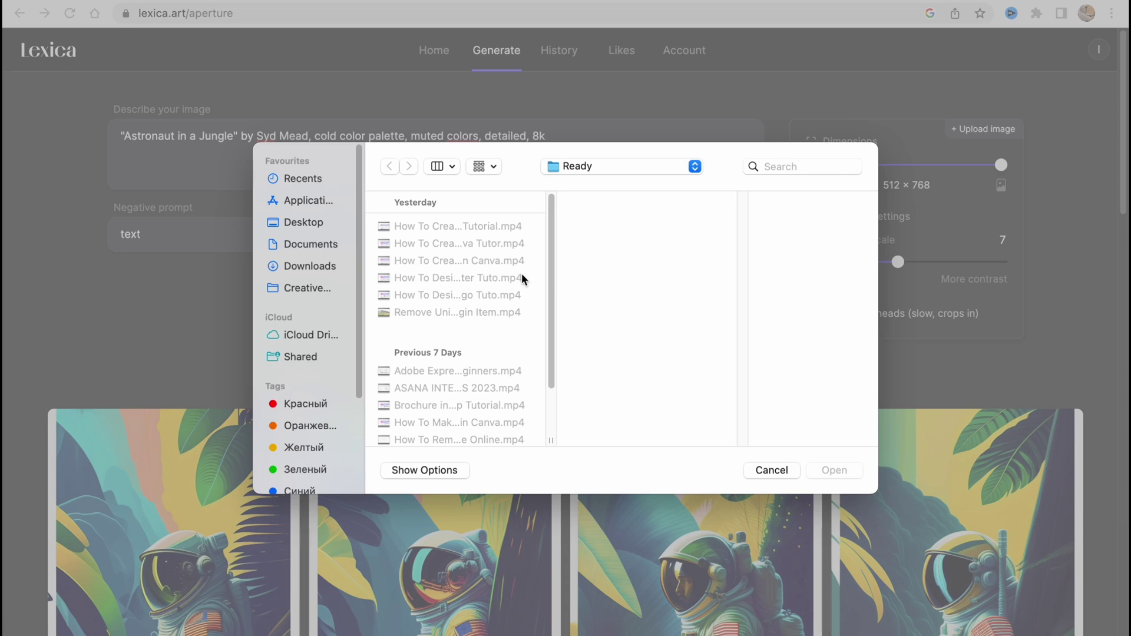
click(304, 266)
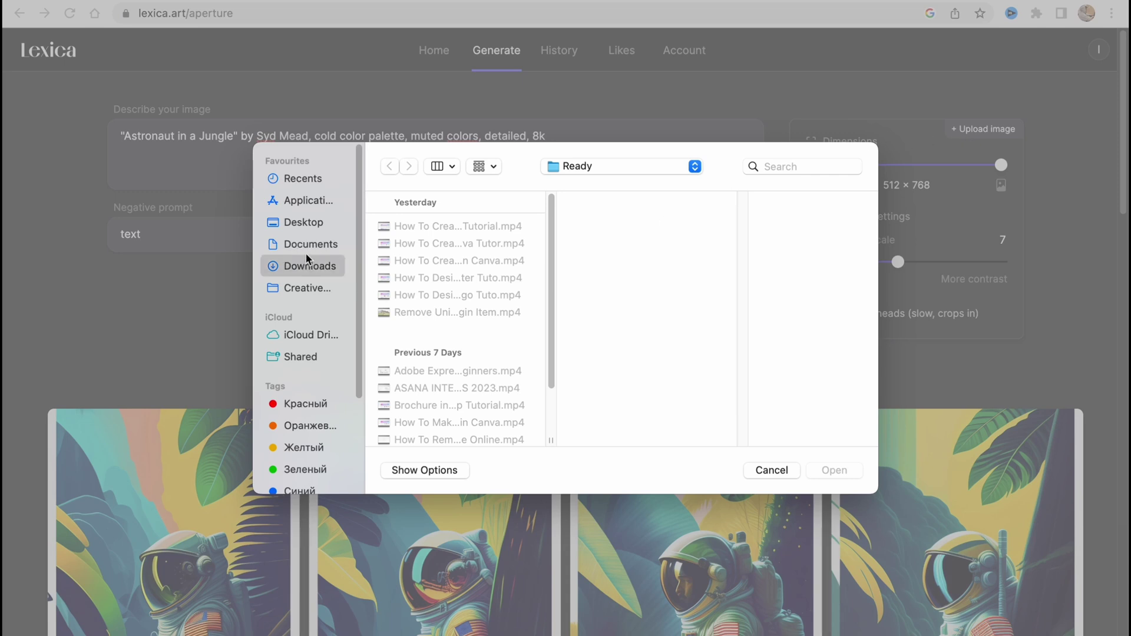
Preview the downloaded files and upload Helper Man (1).png as the Image to Image source
click(442, 230)
click(428, 298)
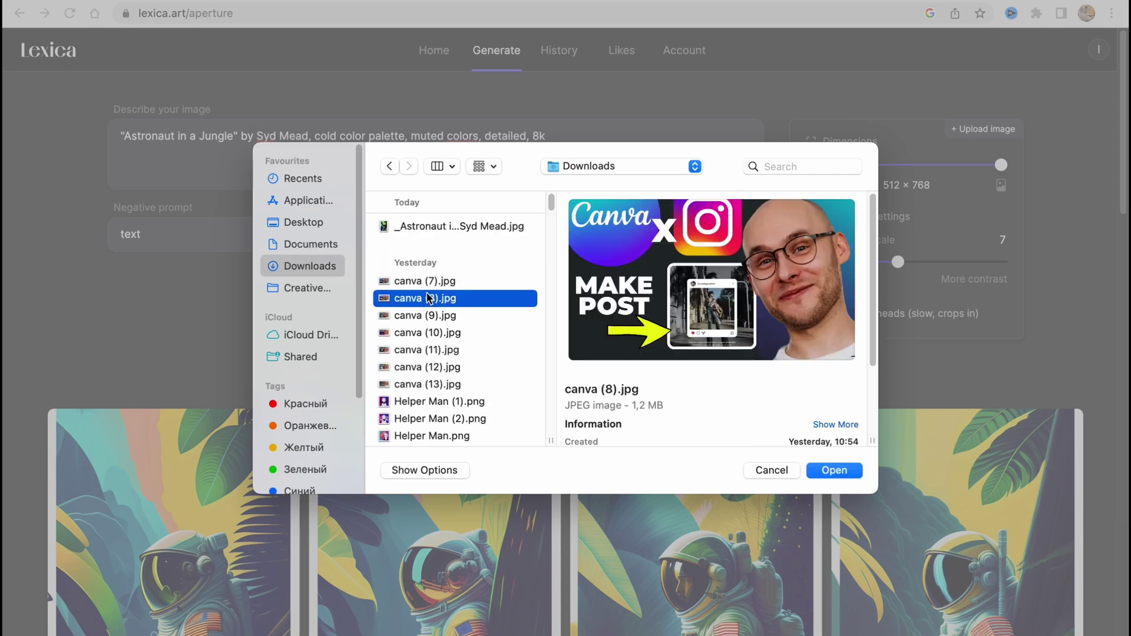
click(429, 316)
click(441, 335)
click(438, 300)
click(432, 284)
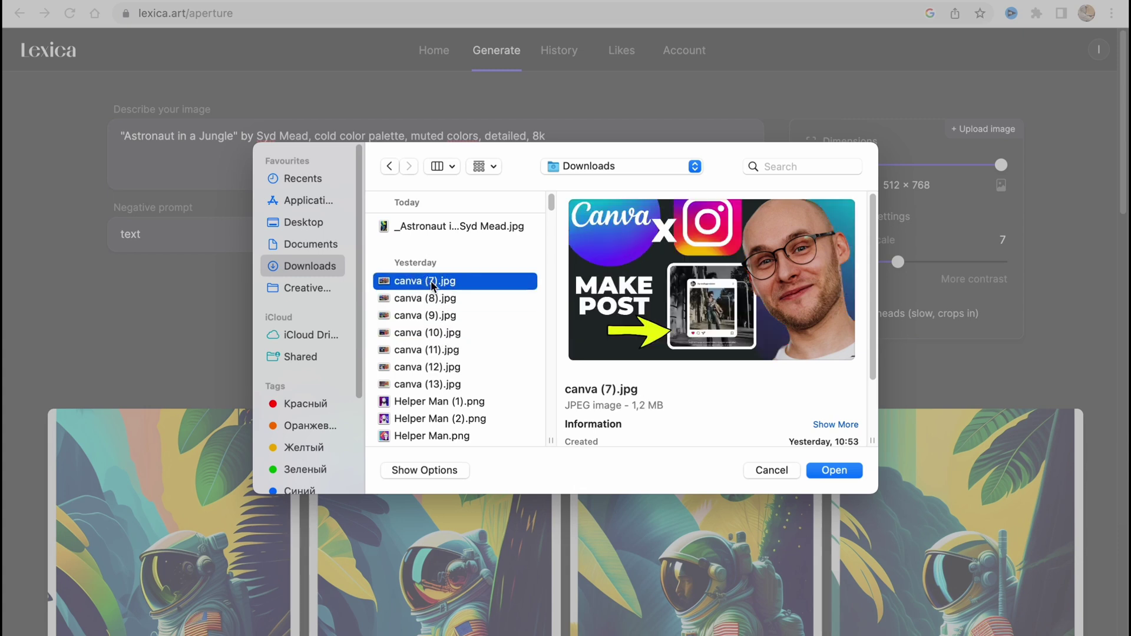
click(431, 402)
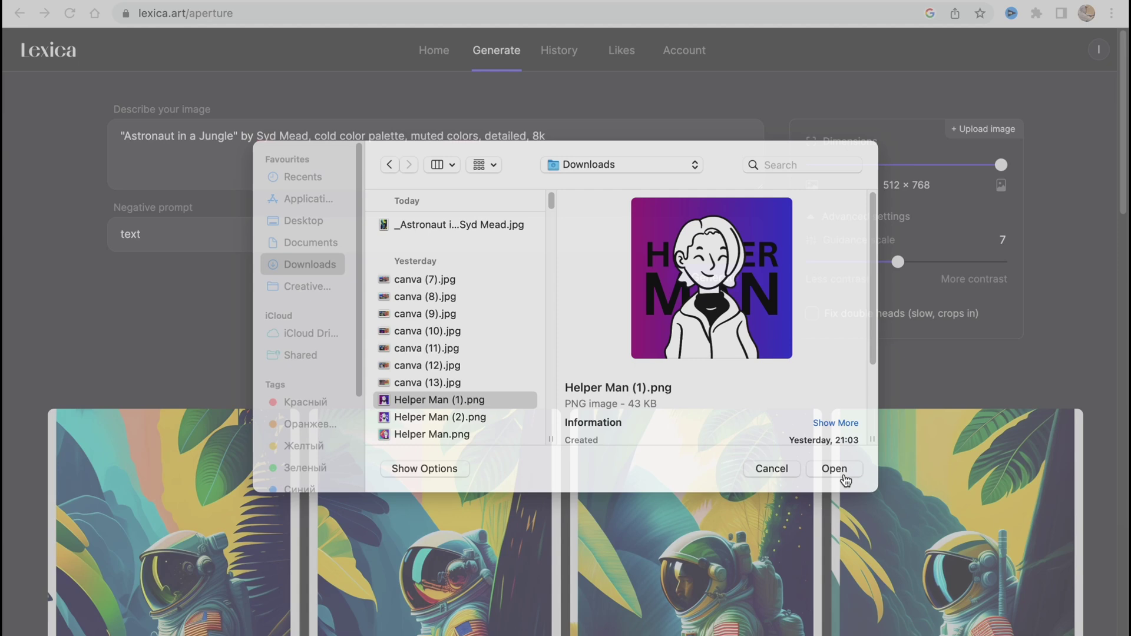
click(844, 474)
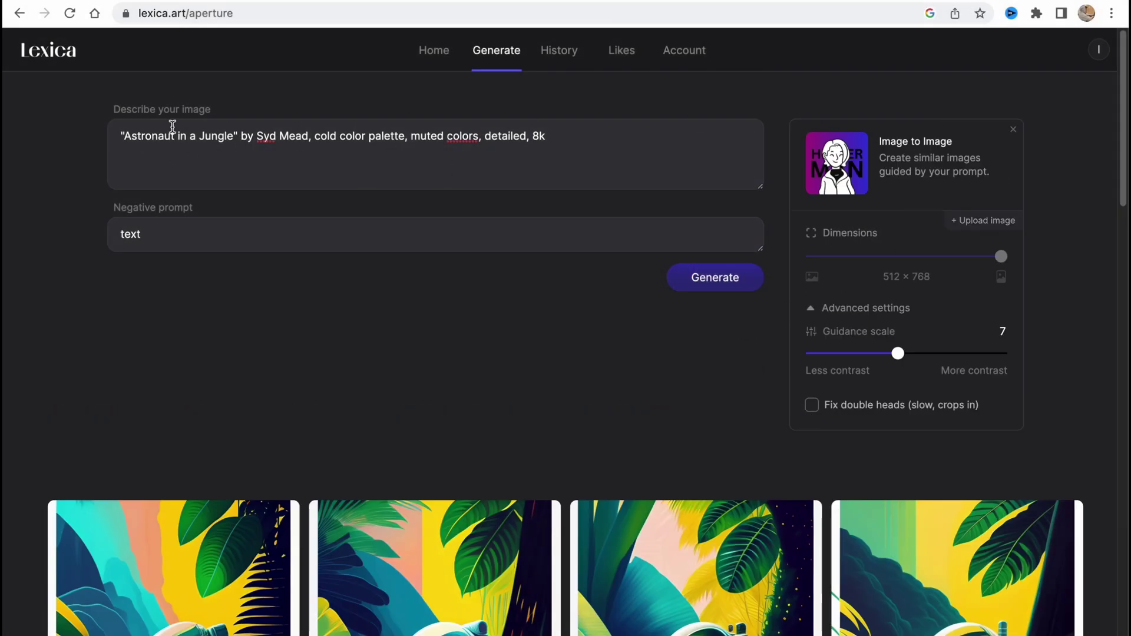
Generate four images guided by the Helper Man picture and scroll through the results
click(744, 282)
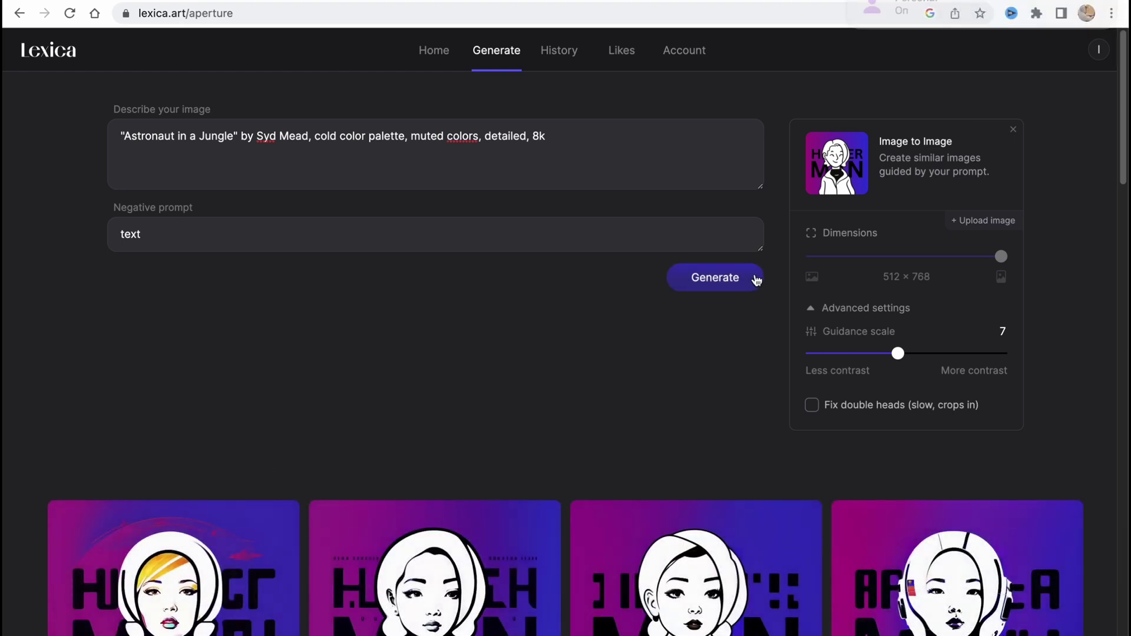
scroll(744, 318, down, 5)
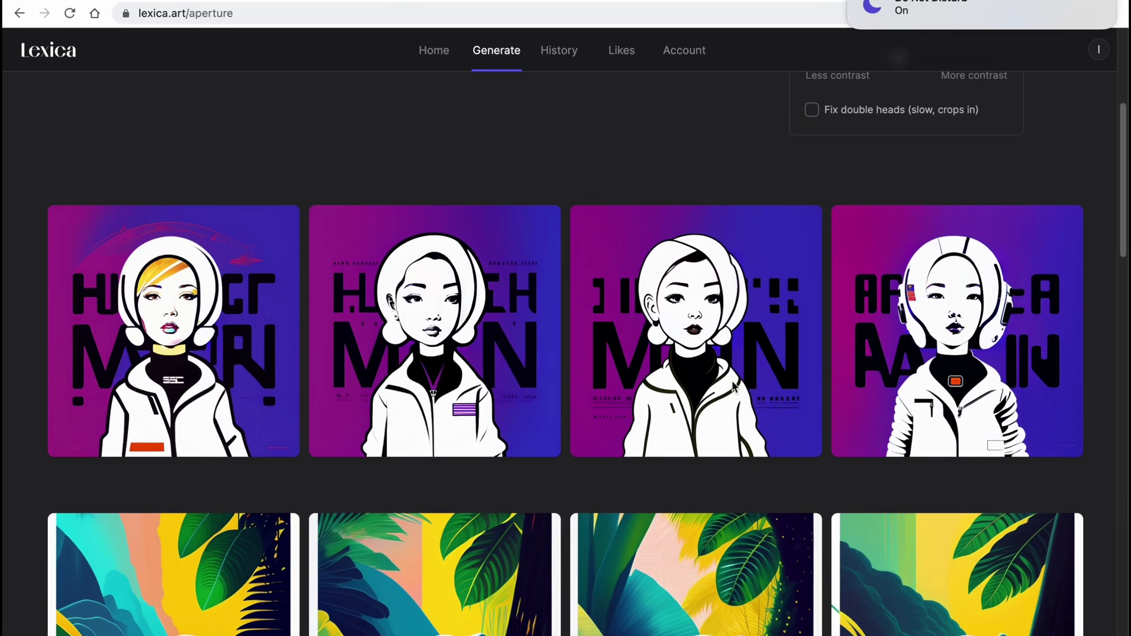
scroll(678, 401, up, 1)
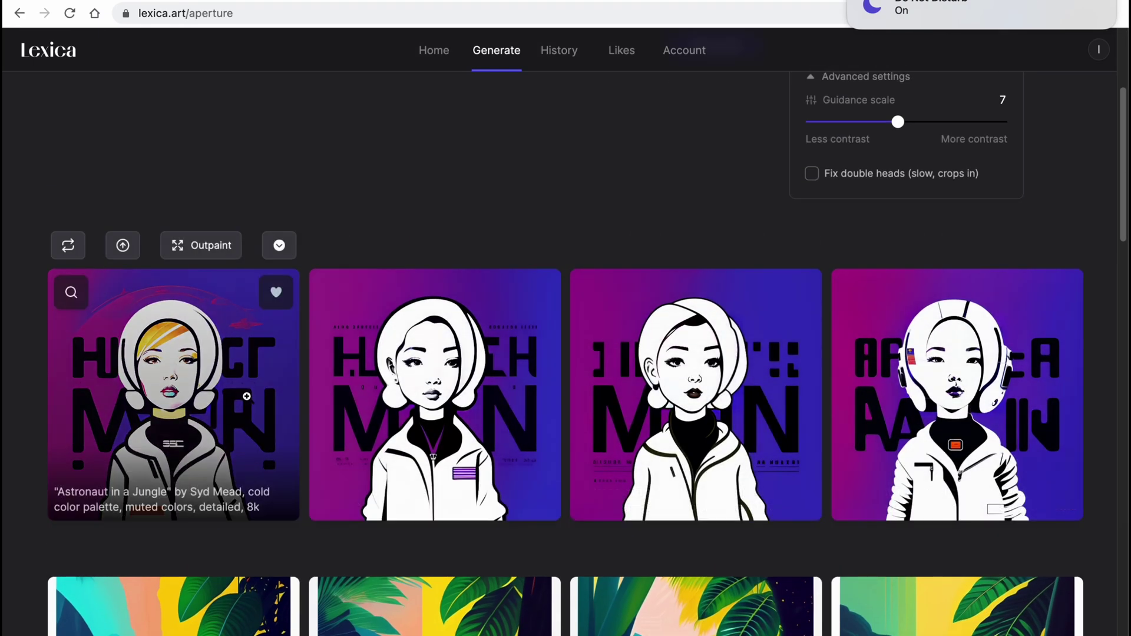
scroll(603, 400, up, 2)
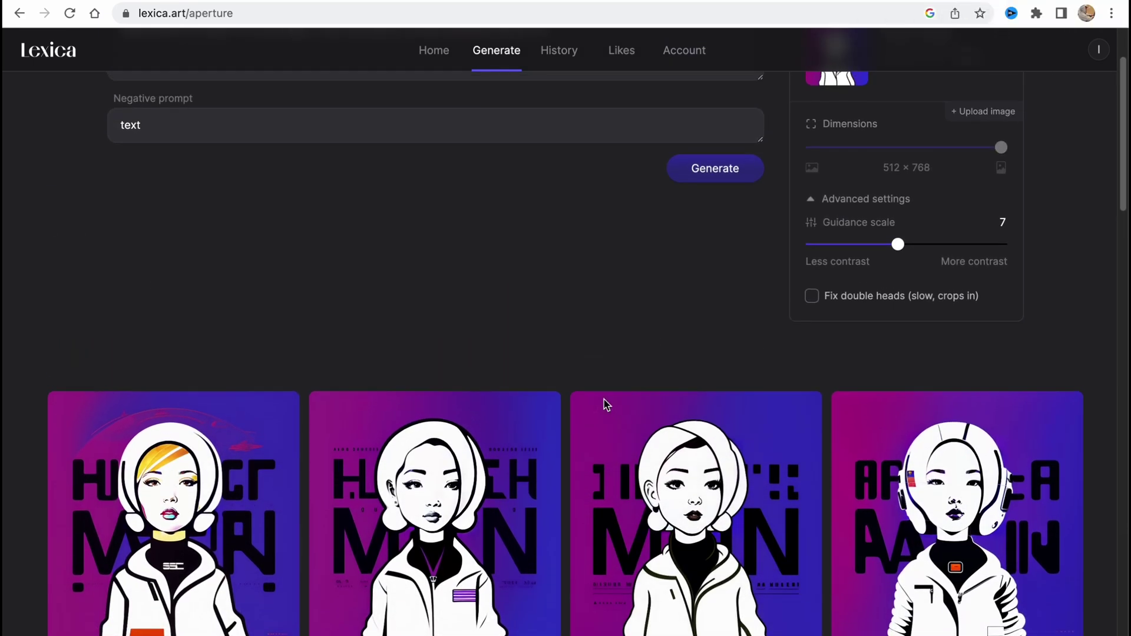
scroll(336, 301, up, 1)
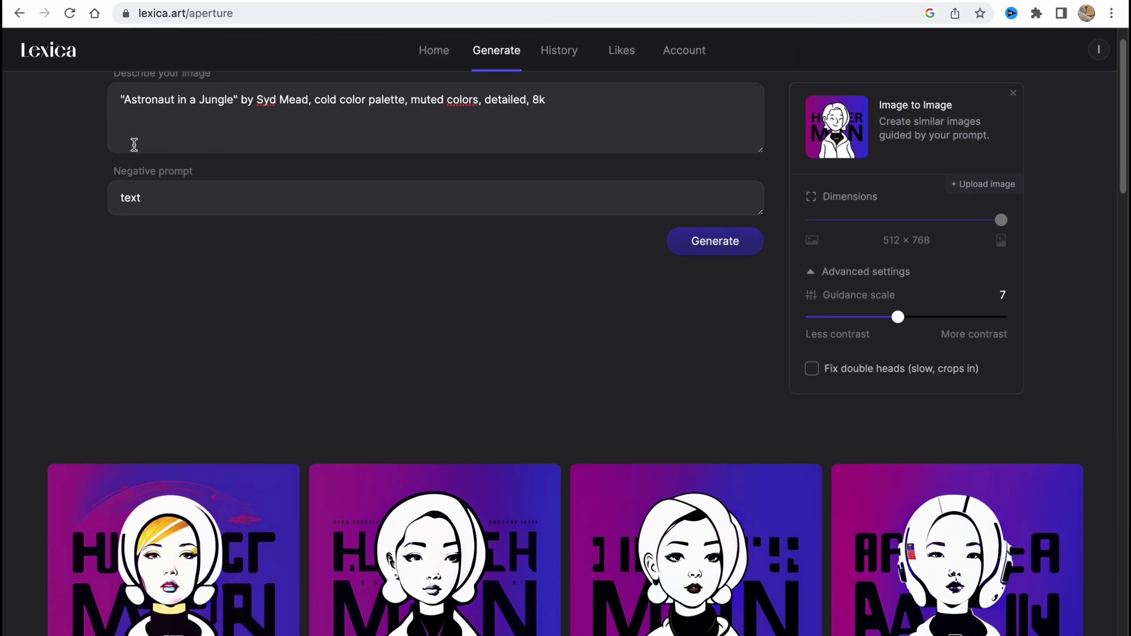
Replace the prompt with 'mcdonalds, man, burger' and generate four new portraits from it
drag(547, 100, 6, 76)
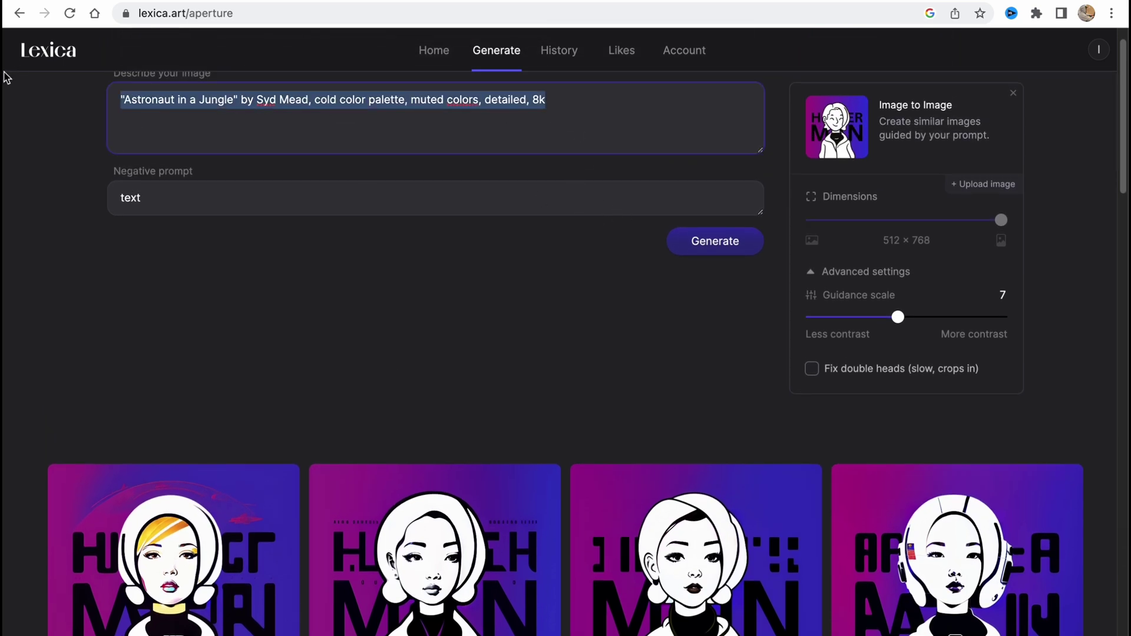
text(mcdonalds)
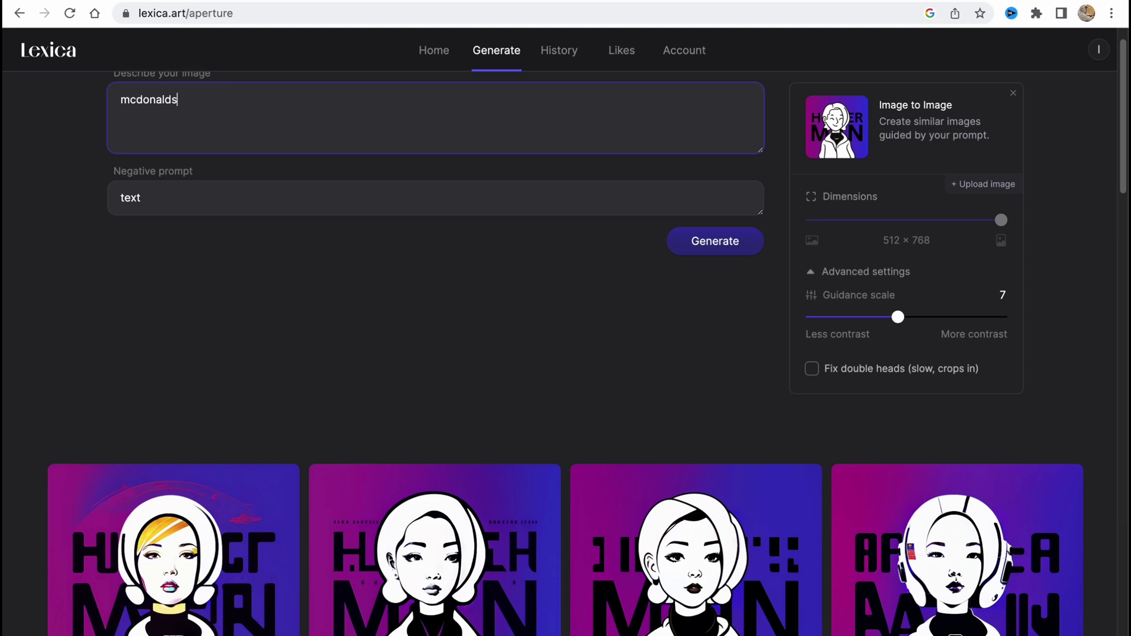
text(, man, burger)
key(Return)
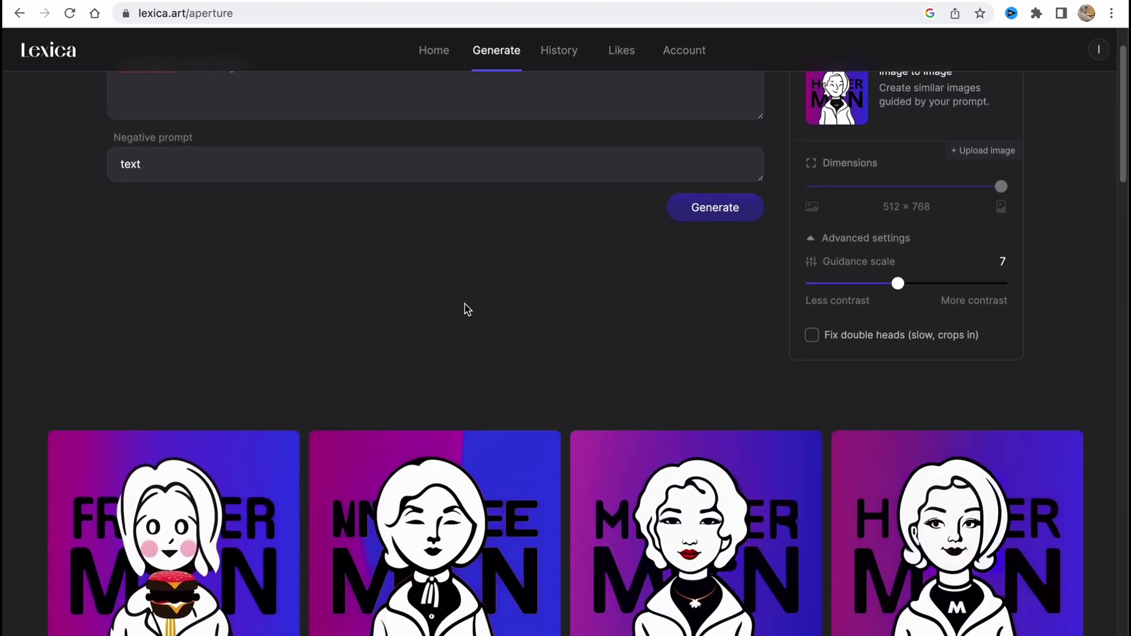
scroll(518, 362, down, 5)
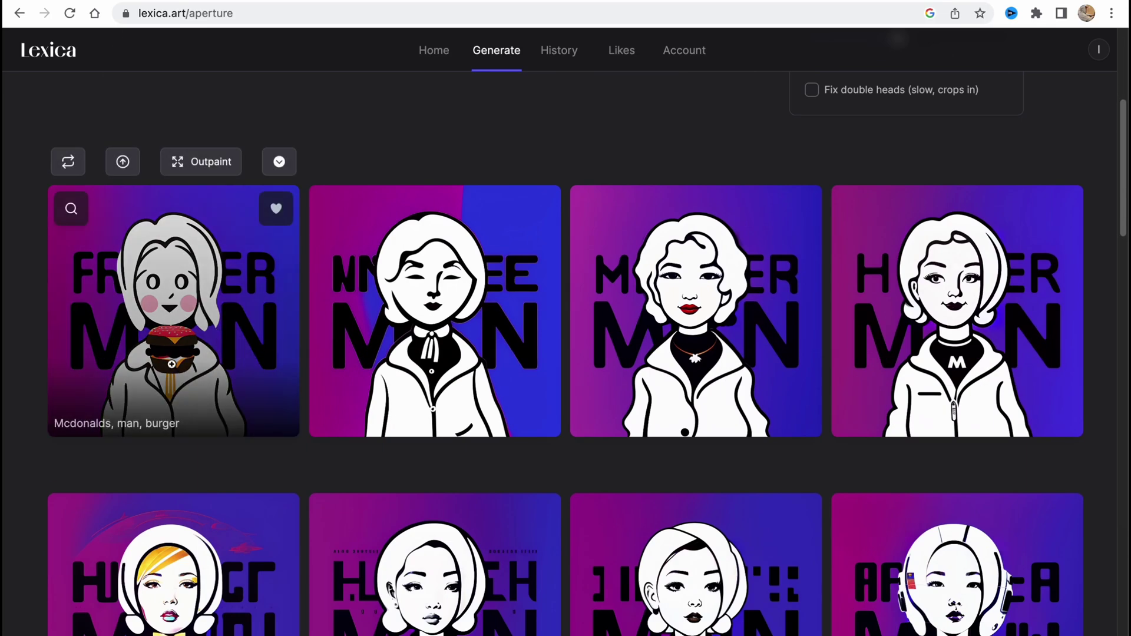
scroll(165, 374, up, 1)
scroll(165, 374, down, 5)
scroll(307, 401, up, 10)
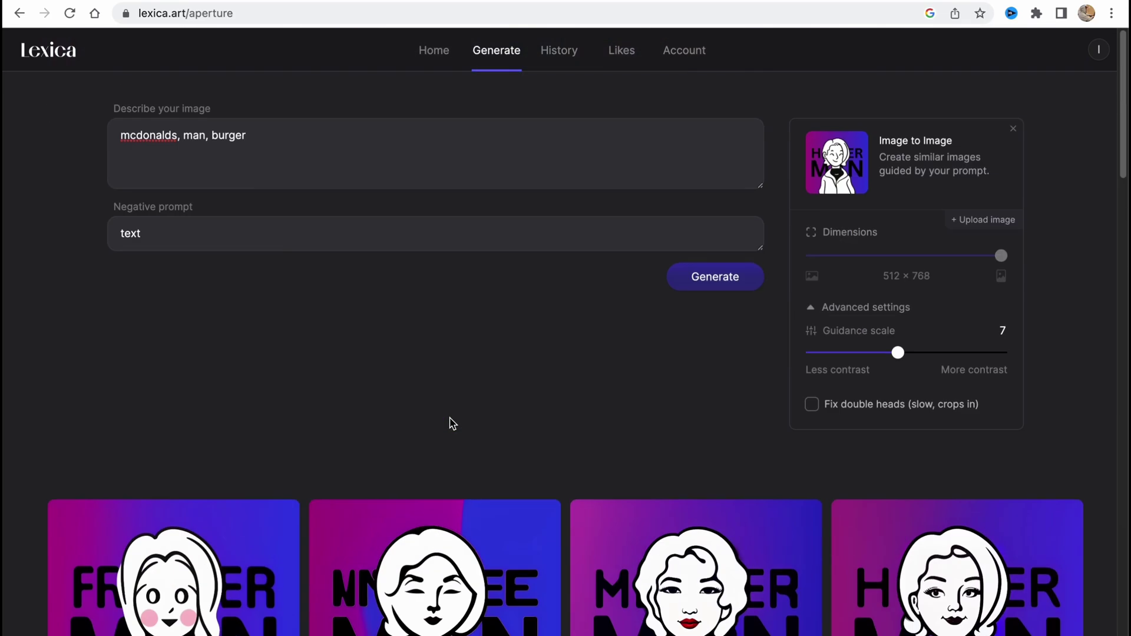
Remove the source image, regenerate from 'mcdonalds, man, burger' alone, and browse the four results
click(1013, 130)
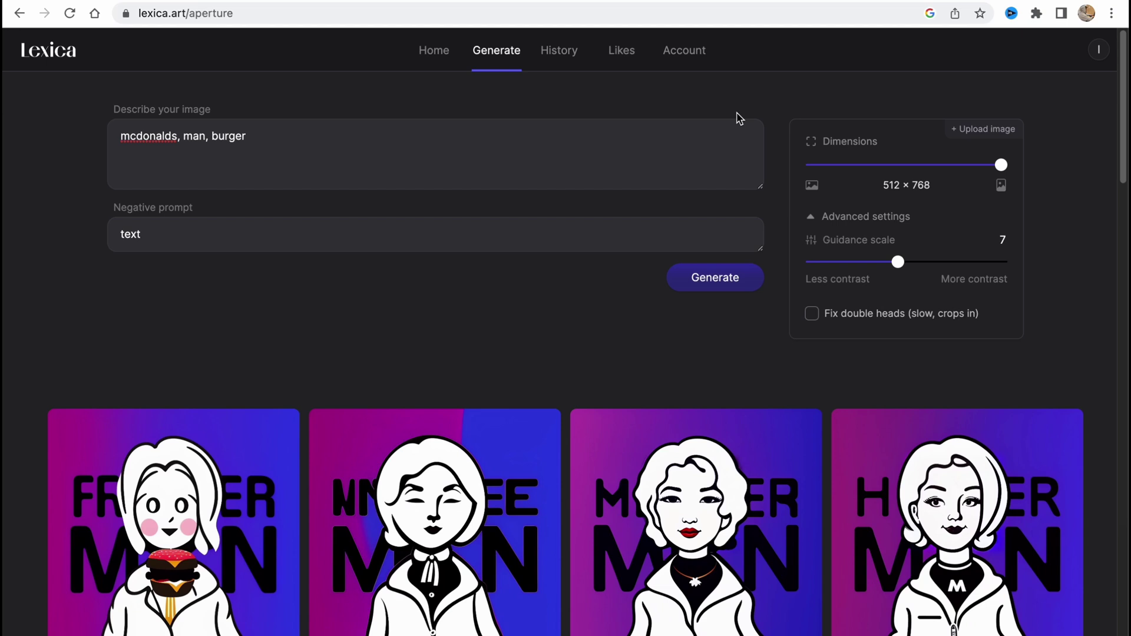
click(740, 288)
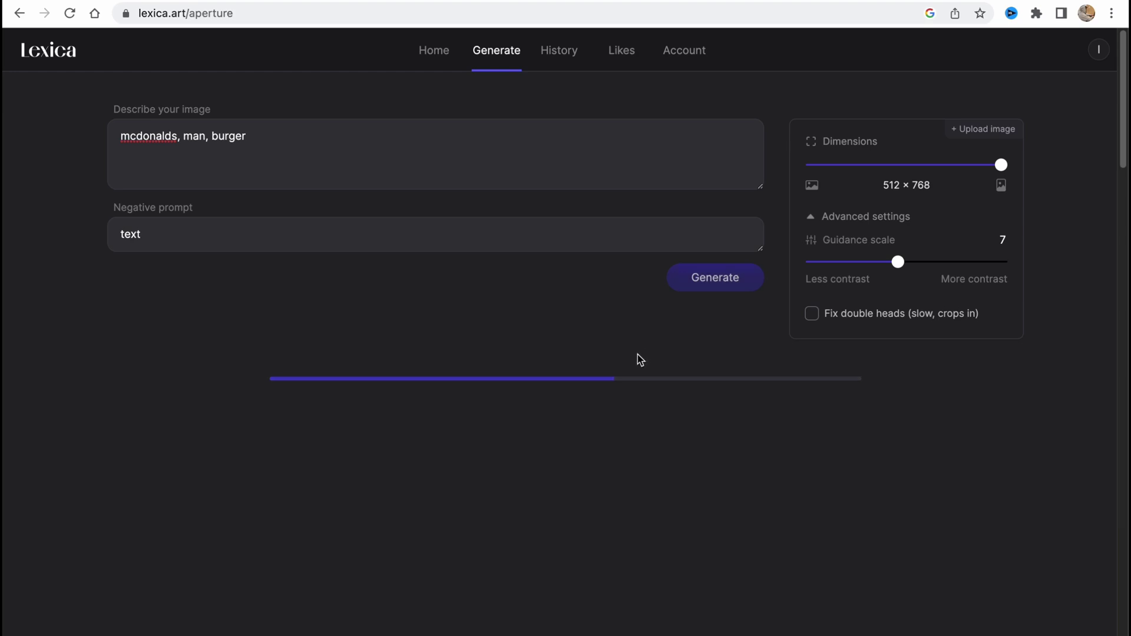
scroll(641, 358, down, 1)
scroll(641, 357, down, 2)
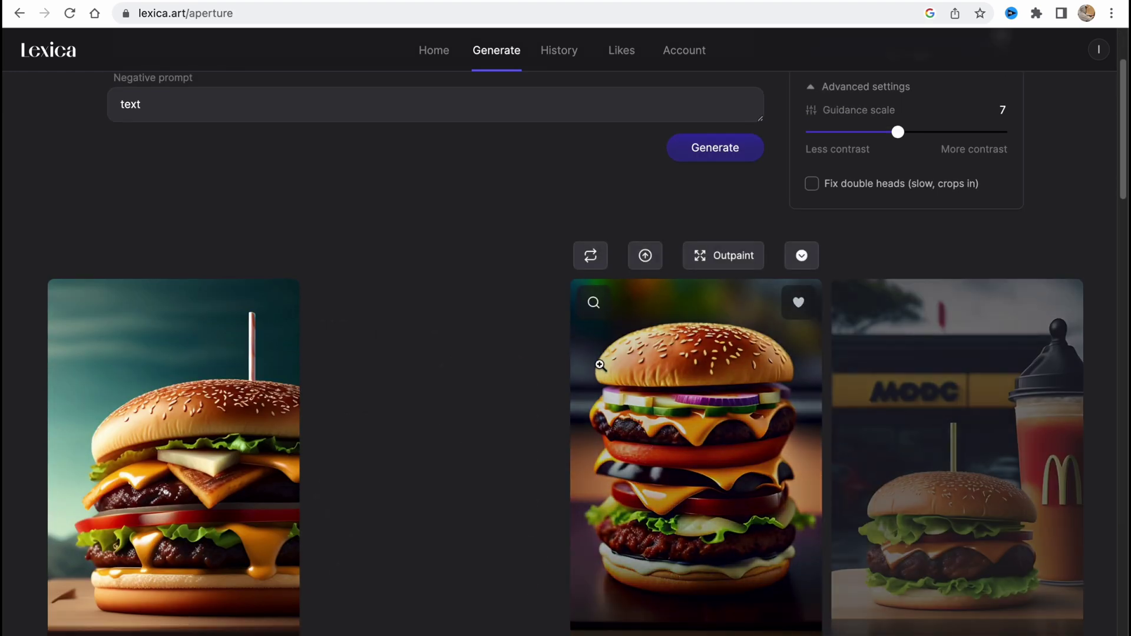
scroll(607, 369, down, 5)
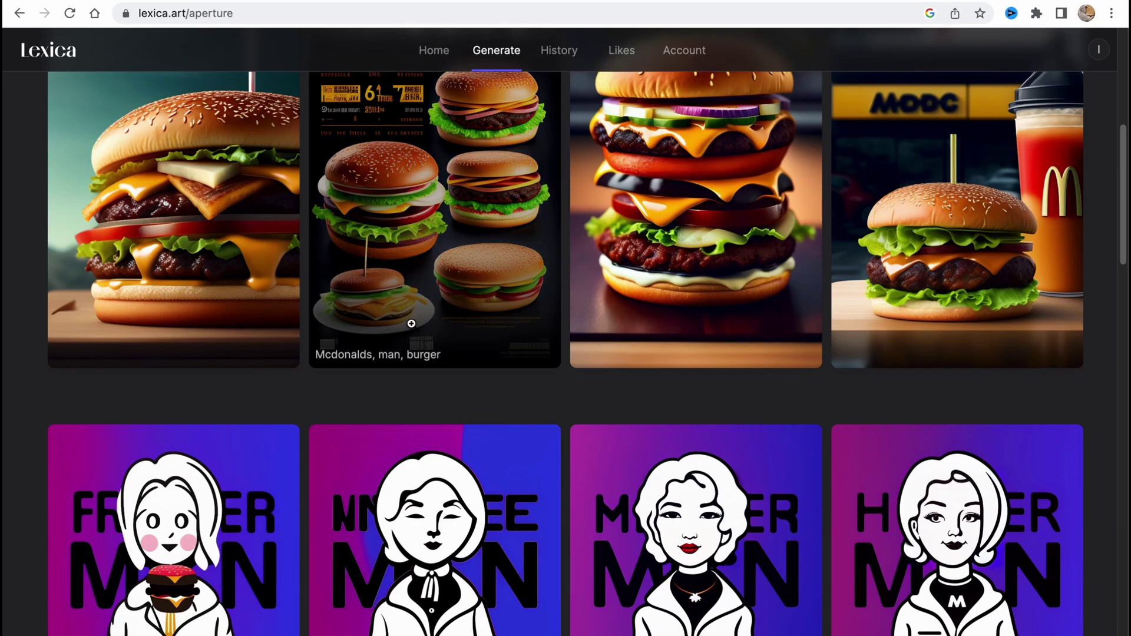
scroll(528, 419, down, 15)
scroll(598, 416, down, 5)
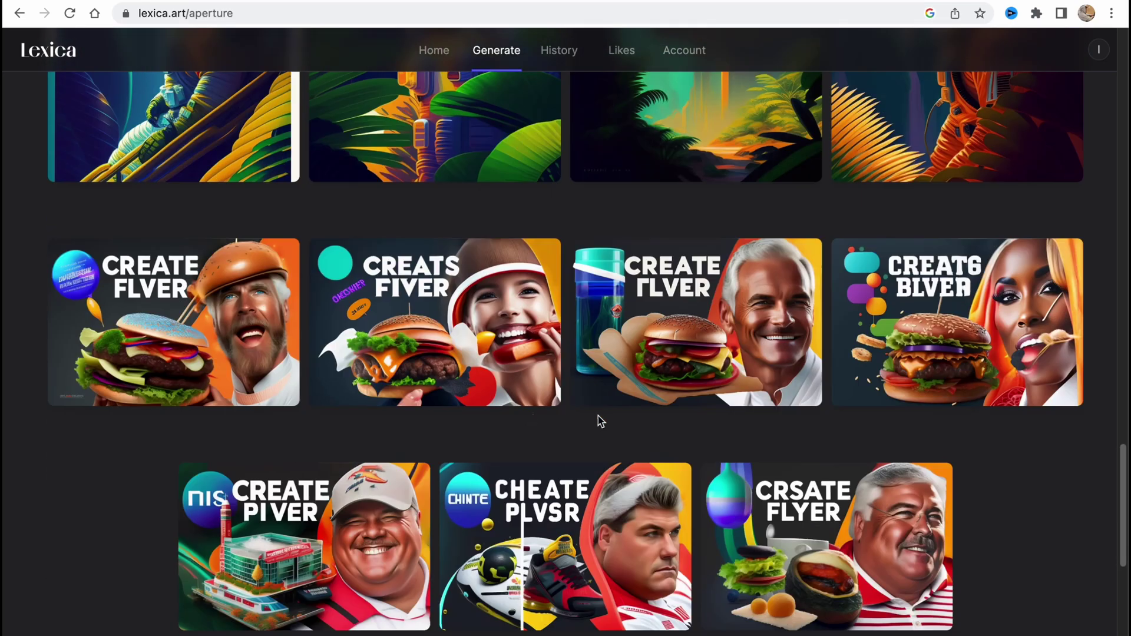
scroll(710, 414, down, 3)
scroll(711, 415, down, 3)
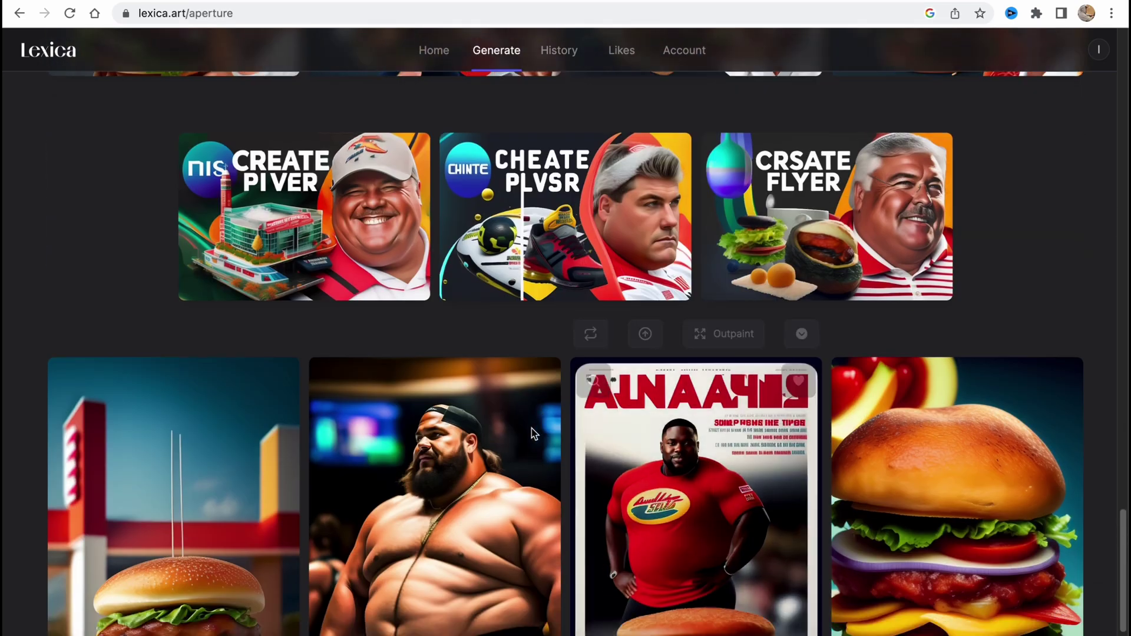
scroll(904, 377, up, 20)
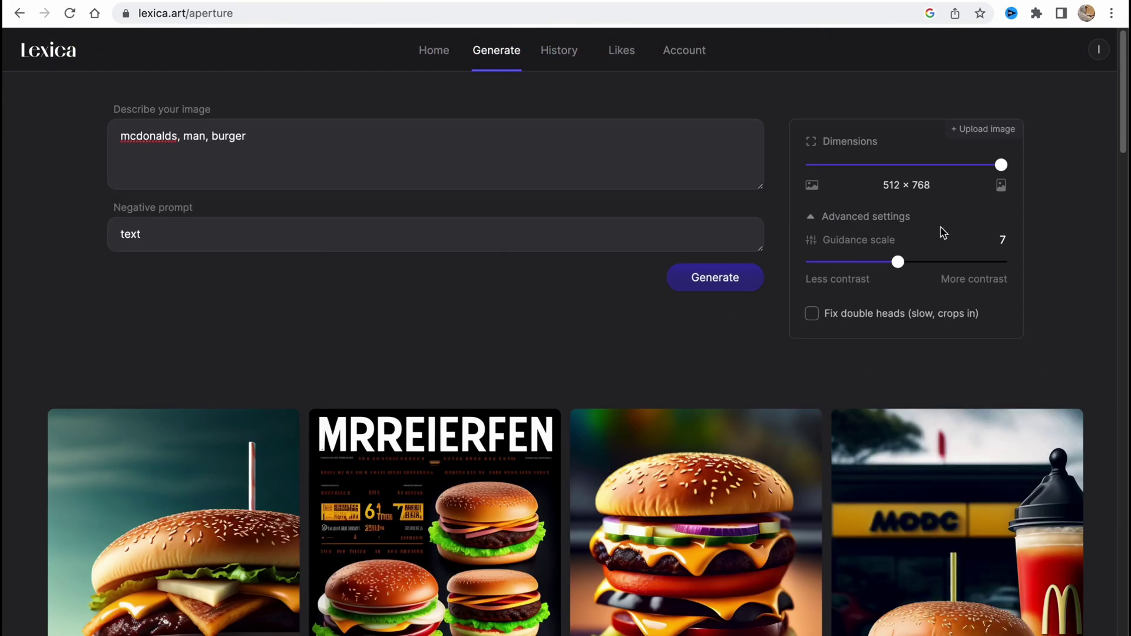
Try other image dimensions, then upscale the first burger image into a stacked double cheeseburger
mouse_move(995, 169)
mouse_move(994, 169)
mouse_down()
mouse_move(815, 183)
mouse_move(1004, 183)
mouse_up()
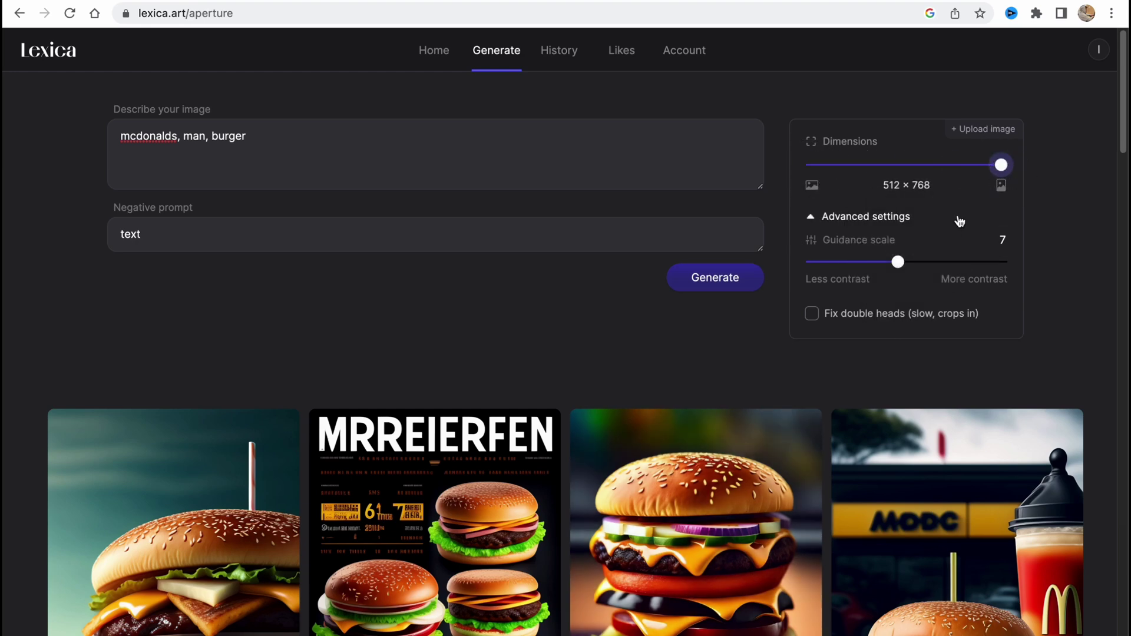
mouse_move(280, 394)
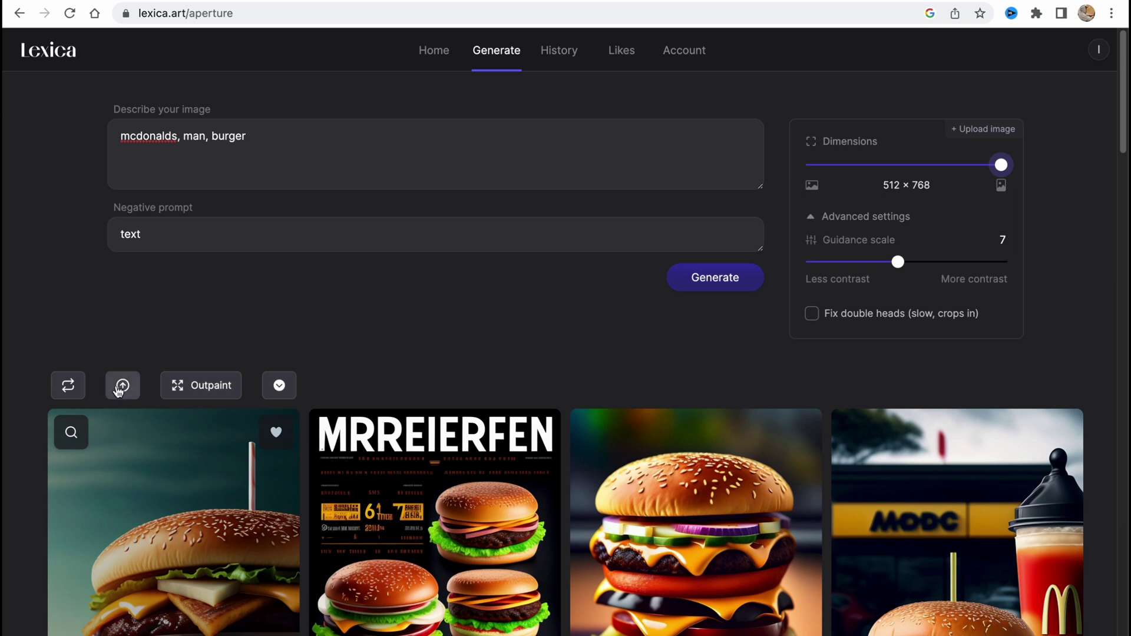
click(122, 385)
mouse_move(125, 443)
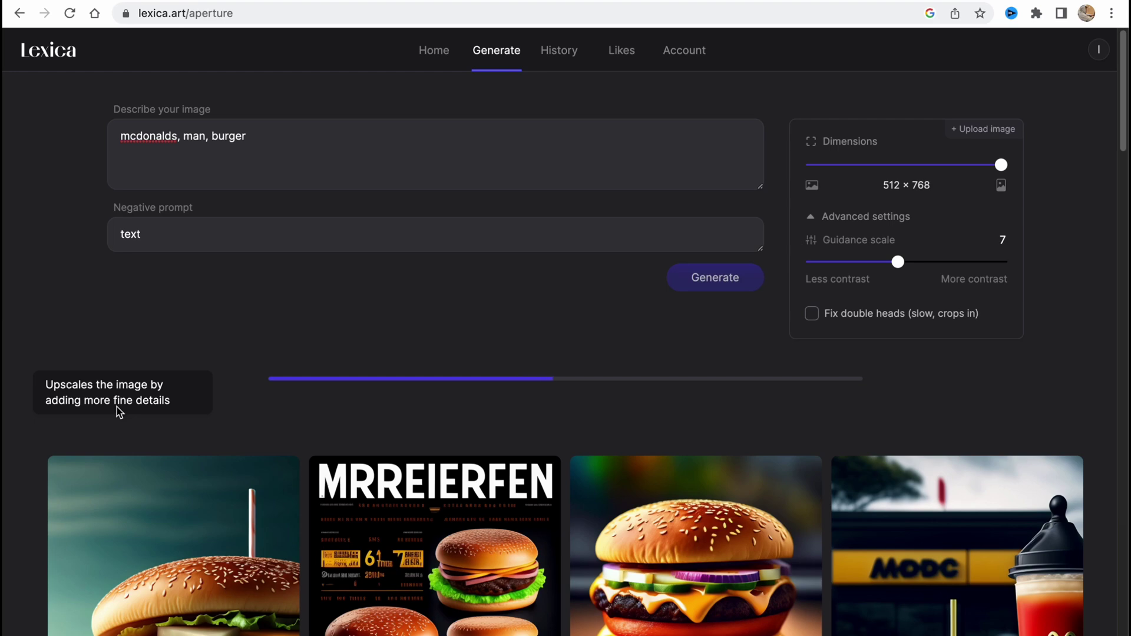
scroll(221, 471, down, 6)
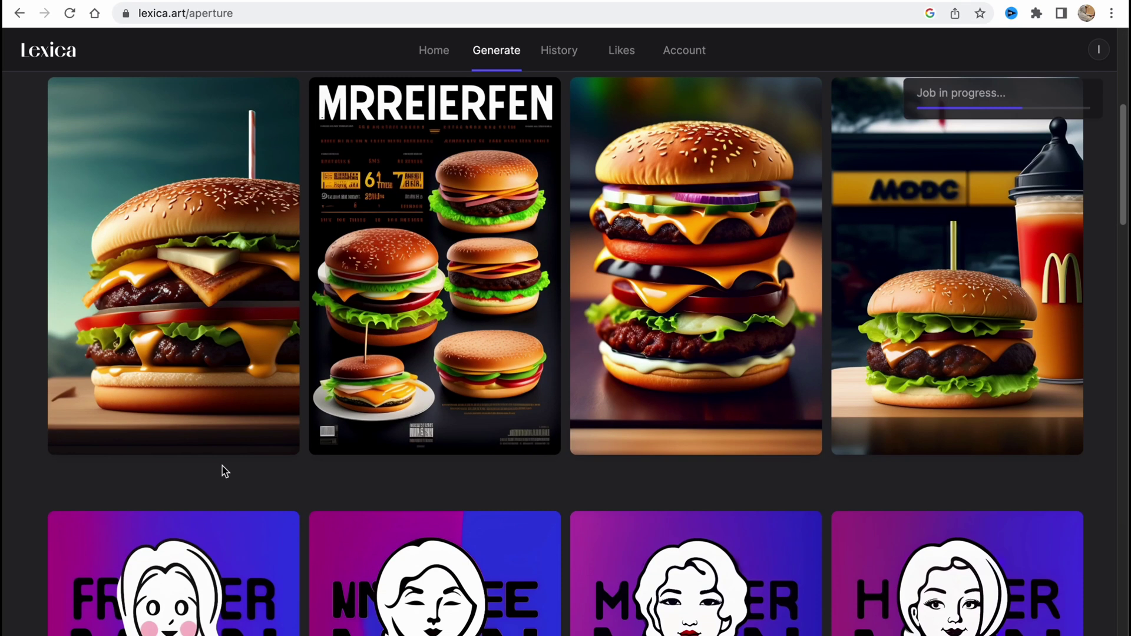
scroll(260, 433, up, 6)
scroll(268, 446, down, 1)
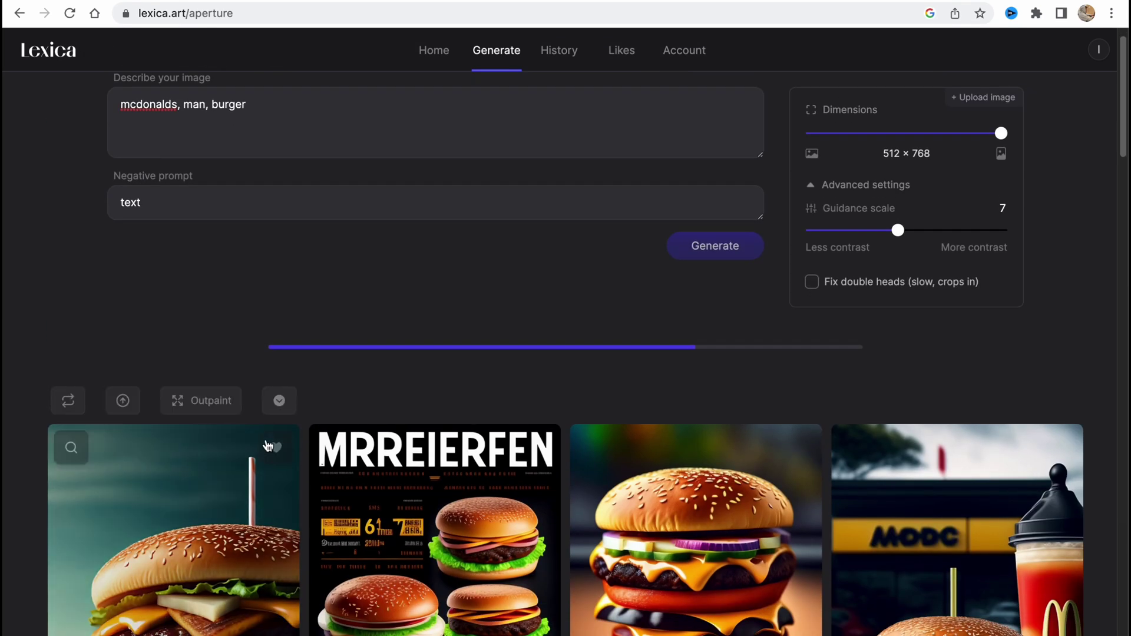
scroll(268, 446, down, 1)
scroll(269, 445, up, 1)
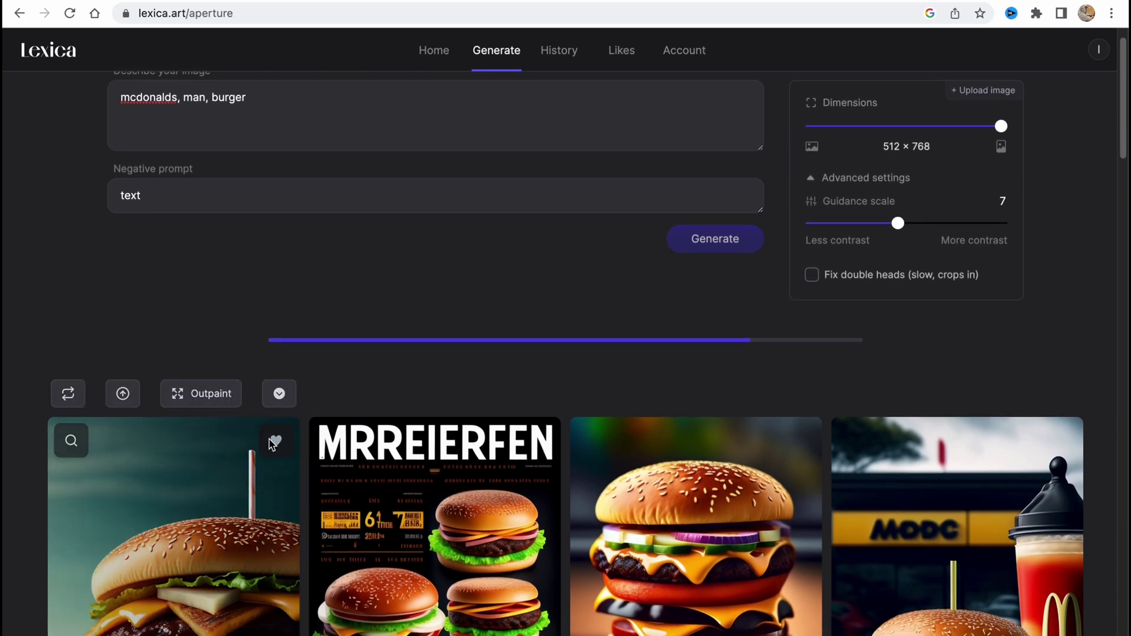
scroll(271, 443, down, 1)
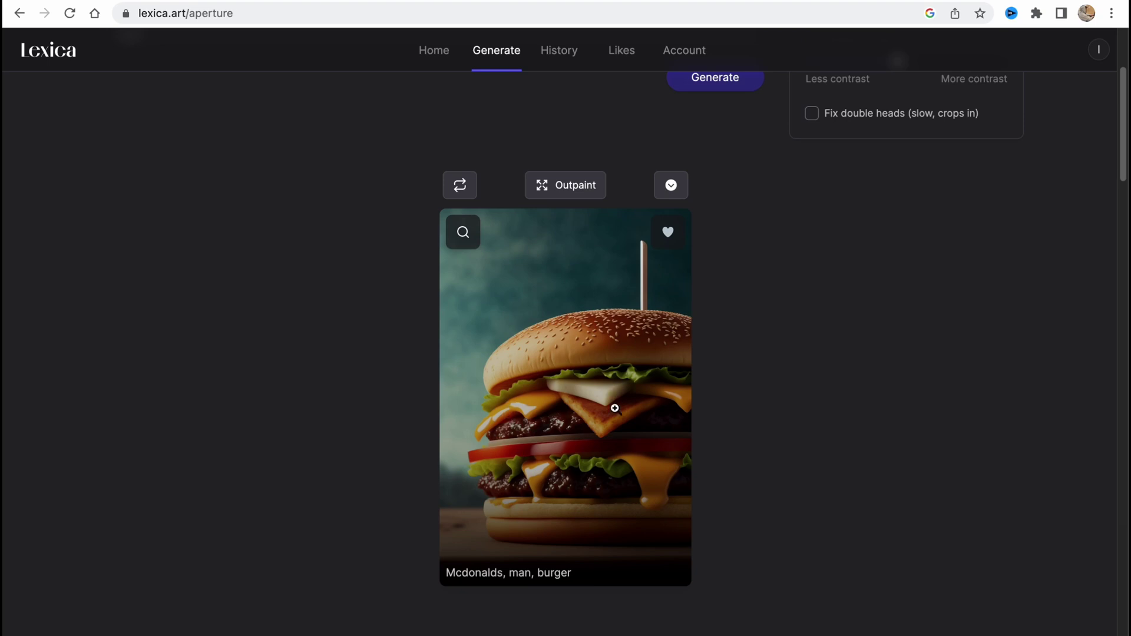
scroll(614, 408, up, 3)
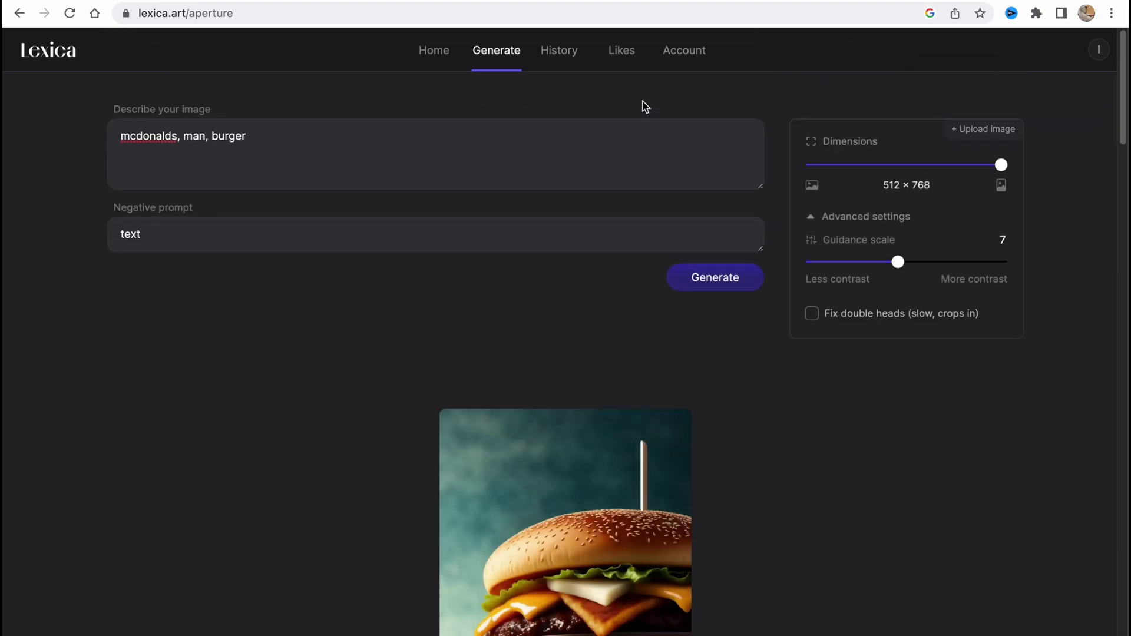
Visit the image History, then go to the Account memberships page
click(551, 51)
click(668, 59)
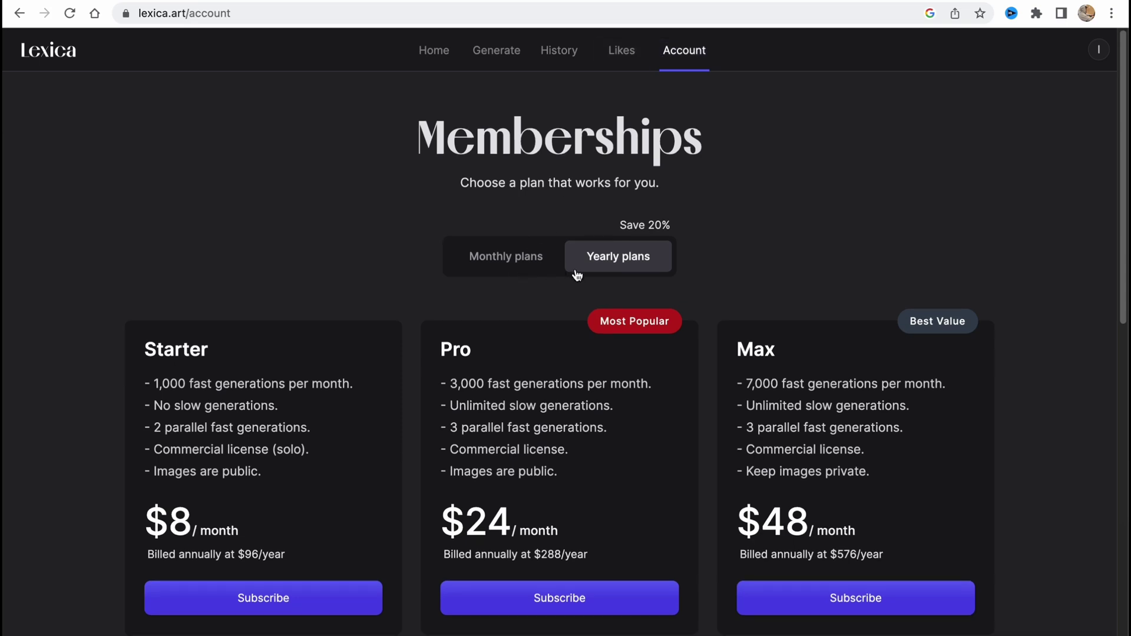
scroll(575, 271, down, 2)
Compare monthly and yearly plan prices, ending on monthly Starter $10, Pro $30, Max $60
click(502, 158)
scroll(575, 229, up, 1)
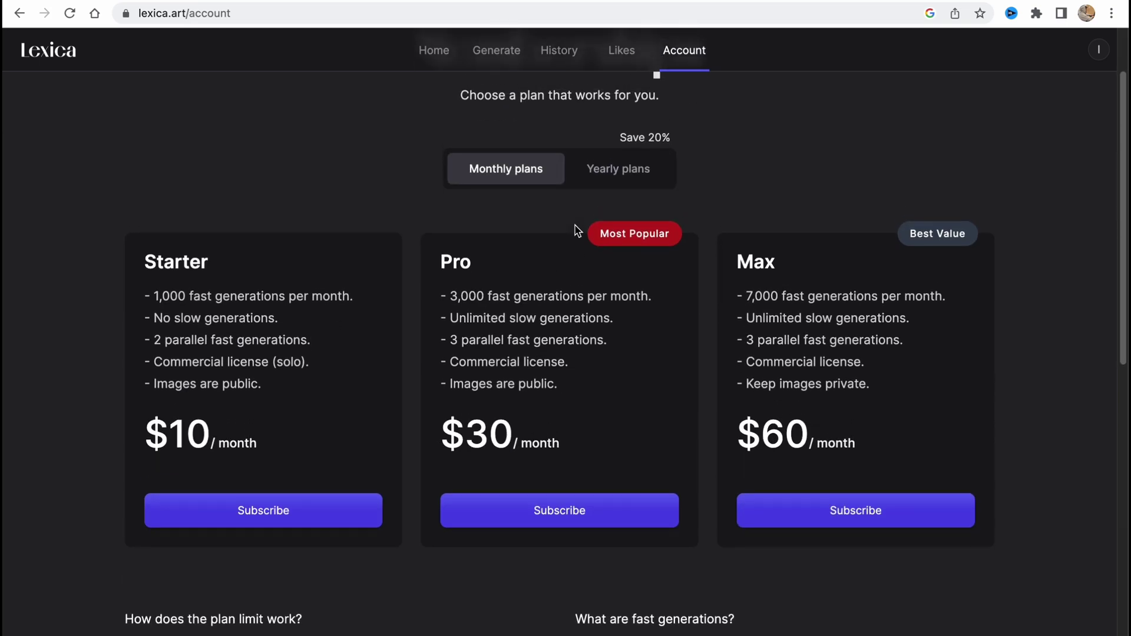
click(626, 175)
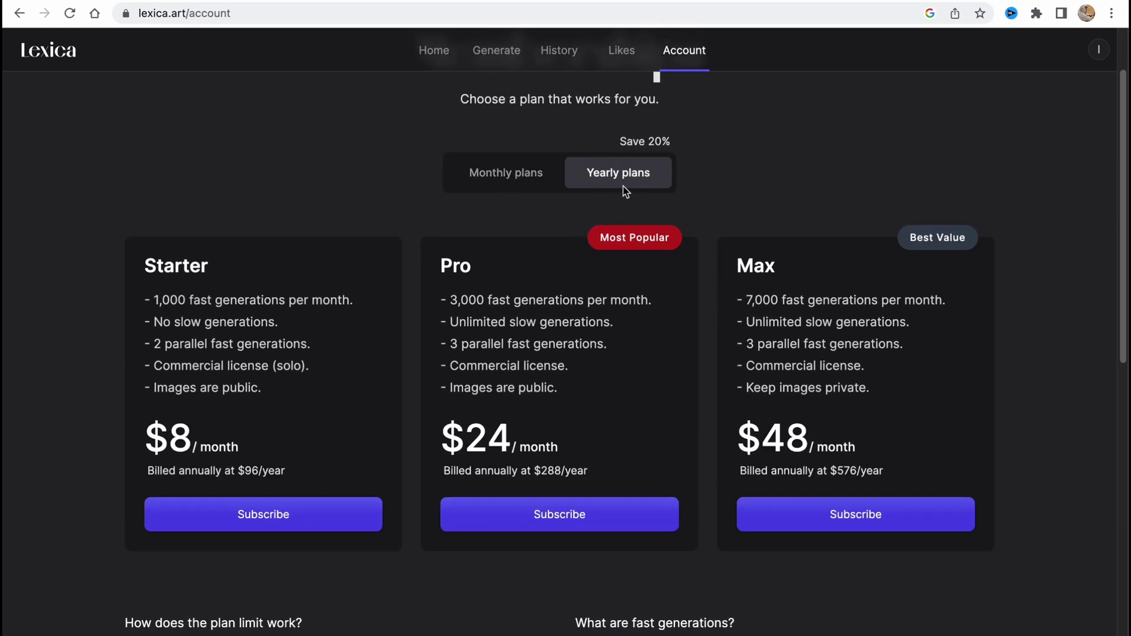
click(496, 178)
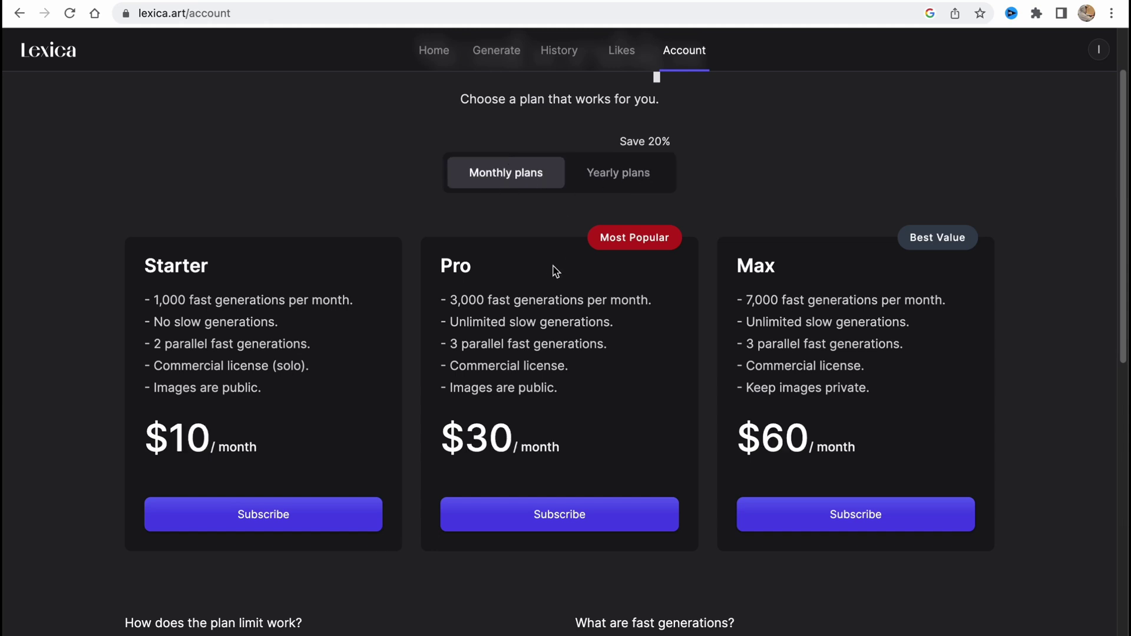
scroll(728, 208, up, 1)
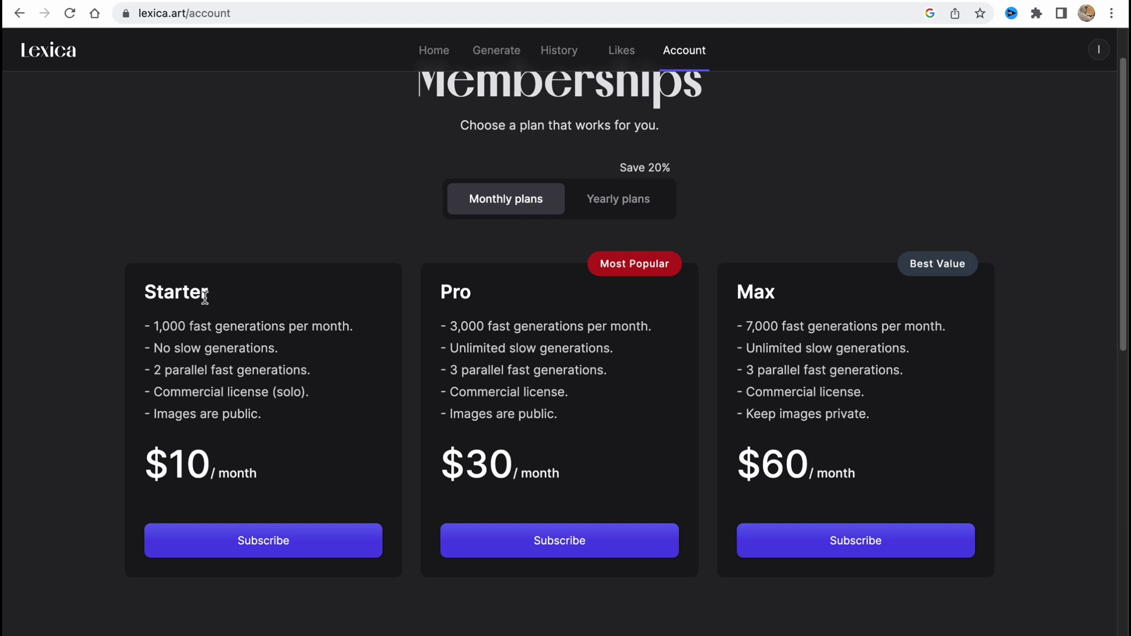
scroll(250, 393, down, 1)
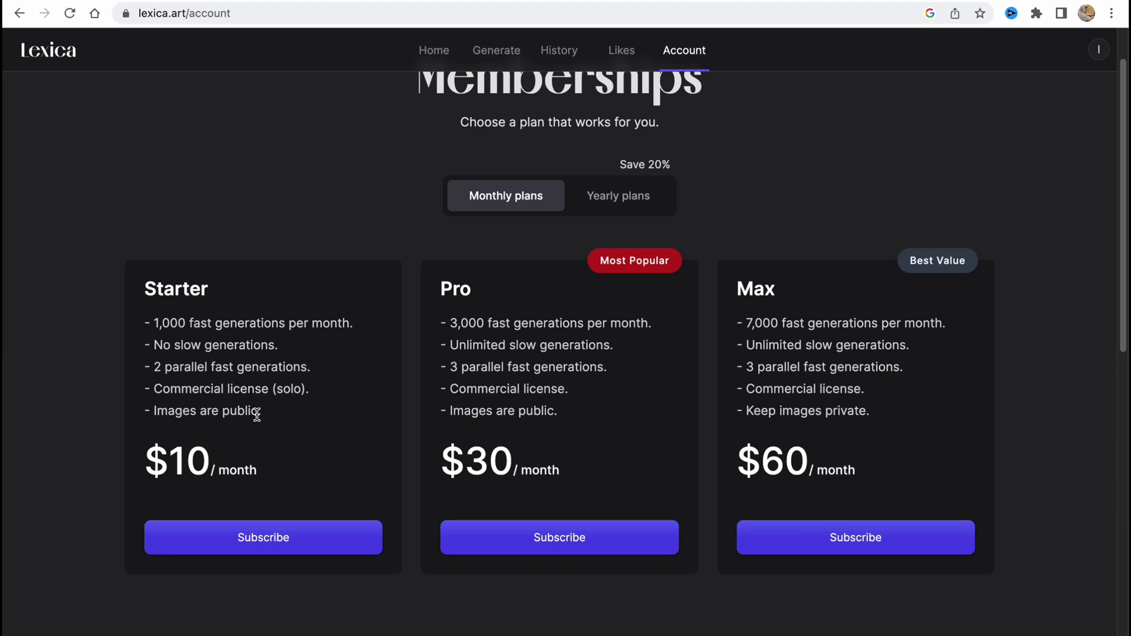
scroll(323, 394, down, 10)
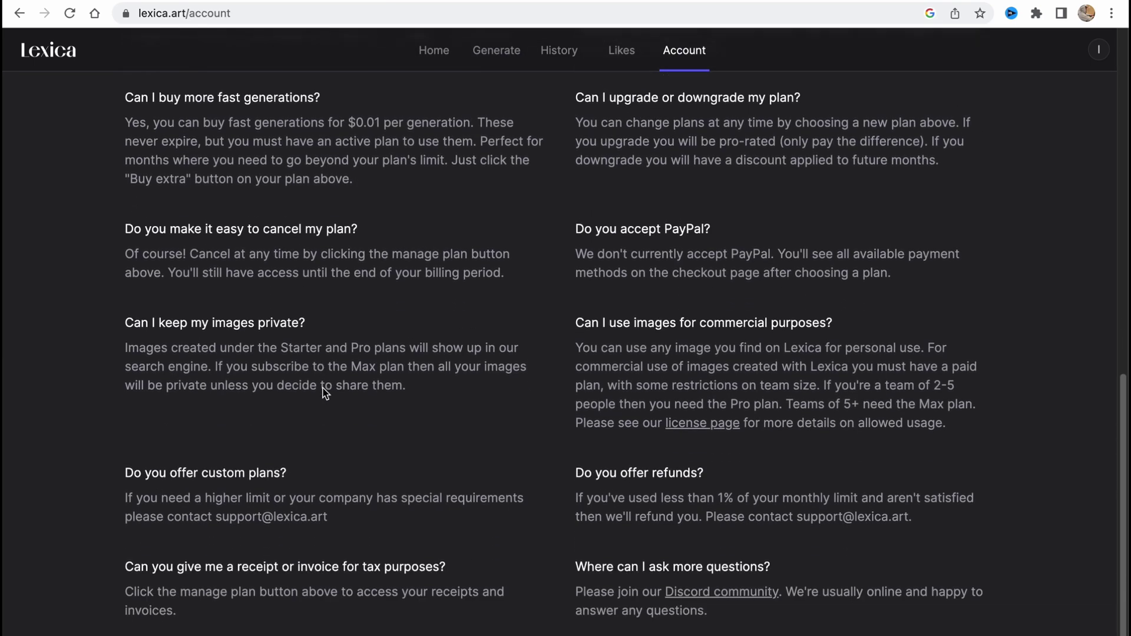
scroll(323, 388, up, 5)
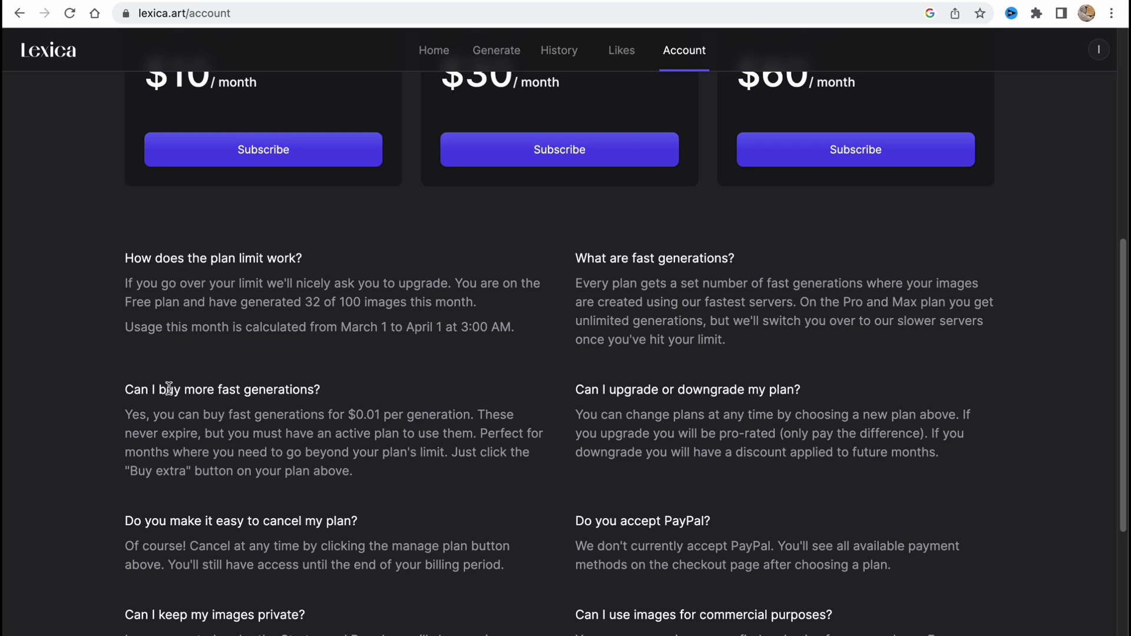
scroll(216, 455, down, 1)
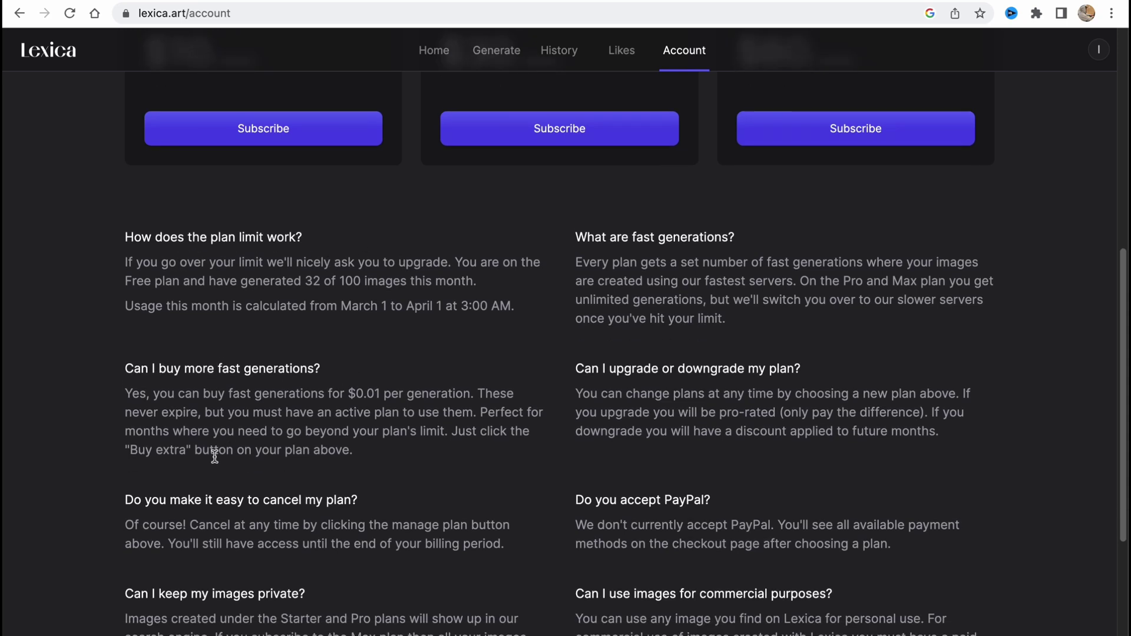
scroll(215, 457, down, 1)
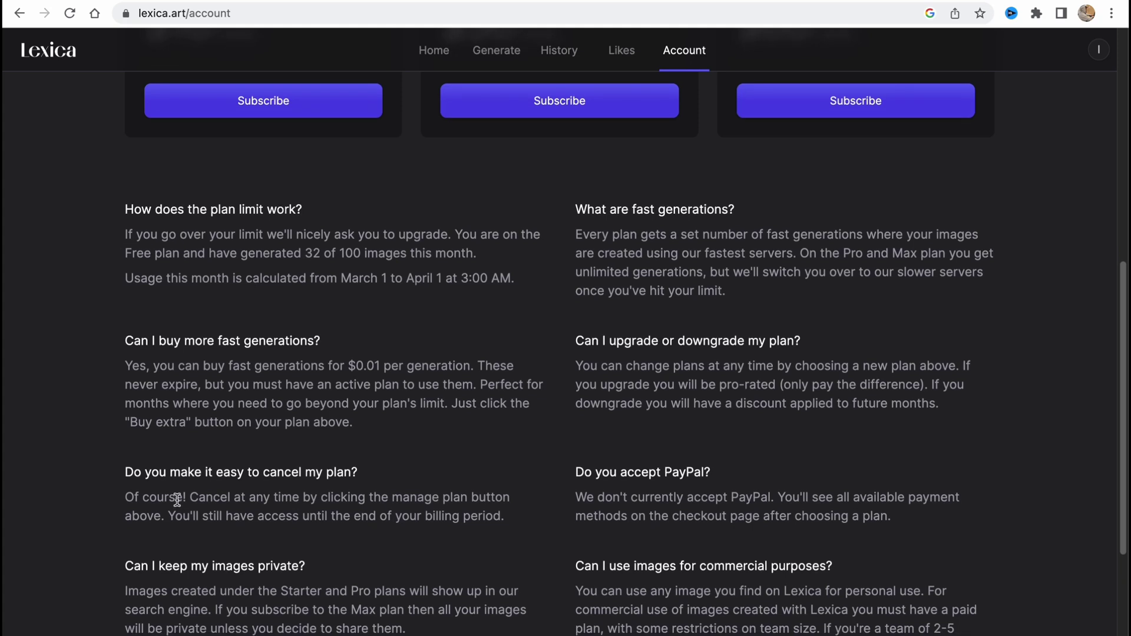
scroll(184, 542, down, 1)
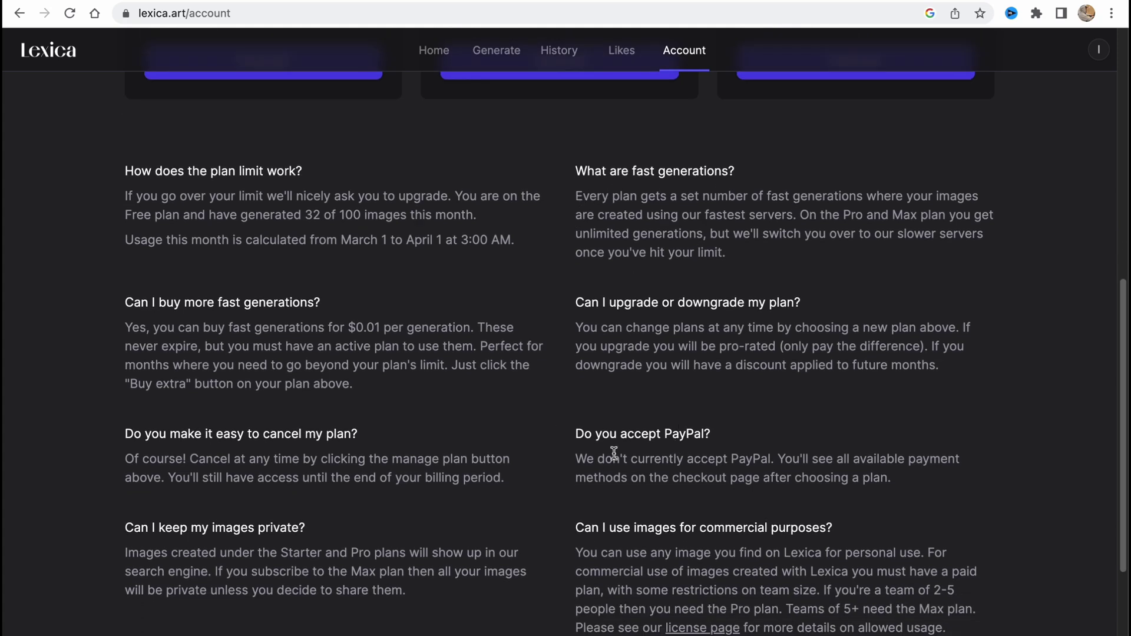
scroll(612, 442, up, 8)
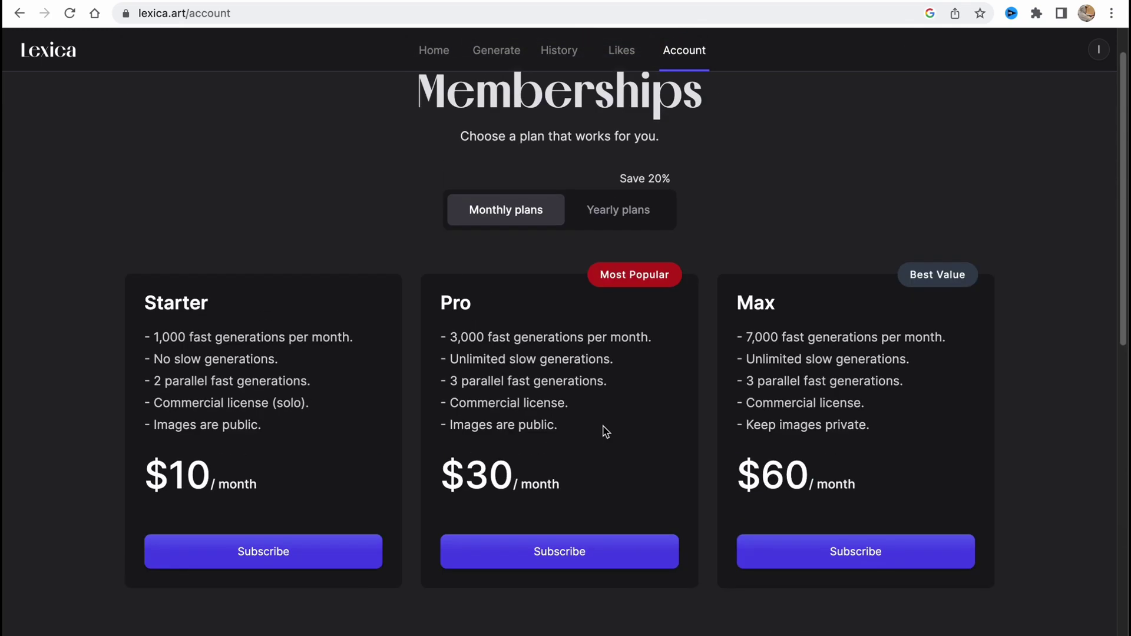
scroll(605, 432, up, 1)
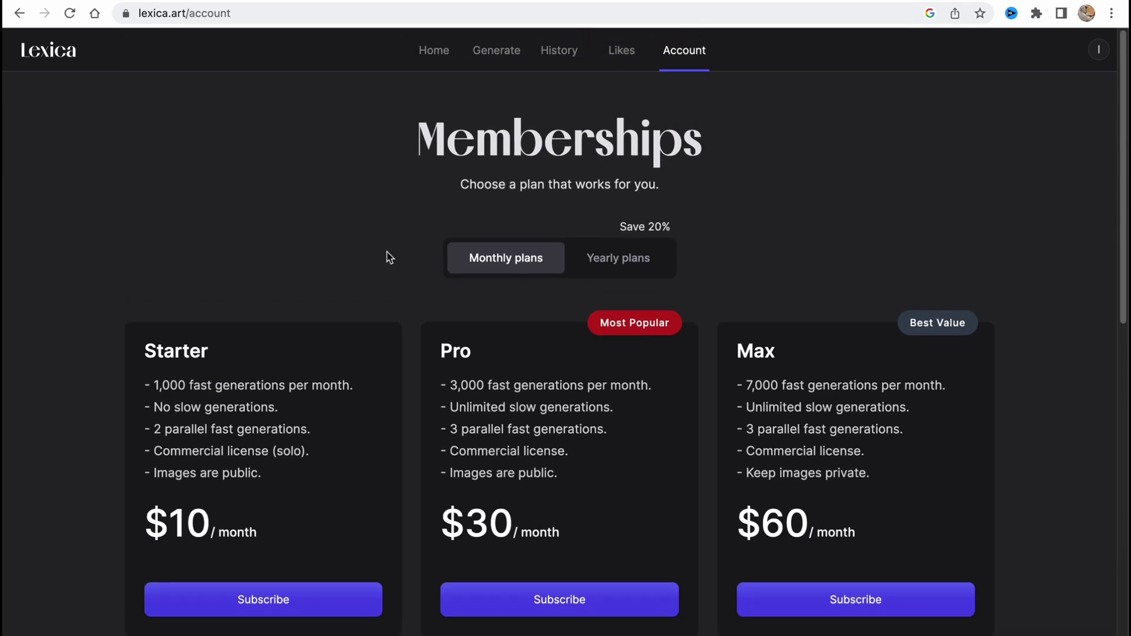
Return to the Lexica home page with its image search and community gallery
click(439, 54)
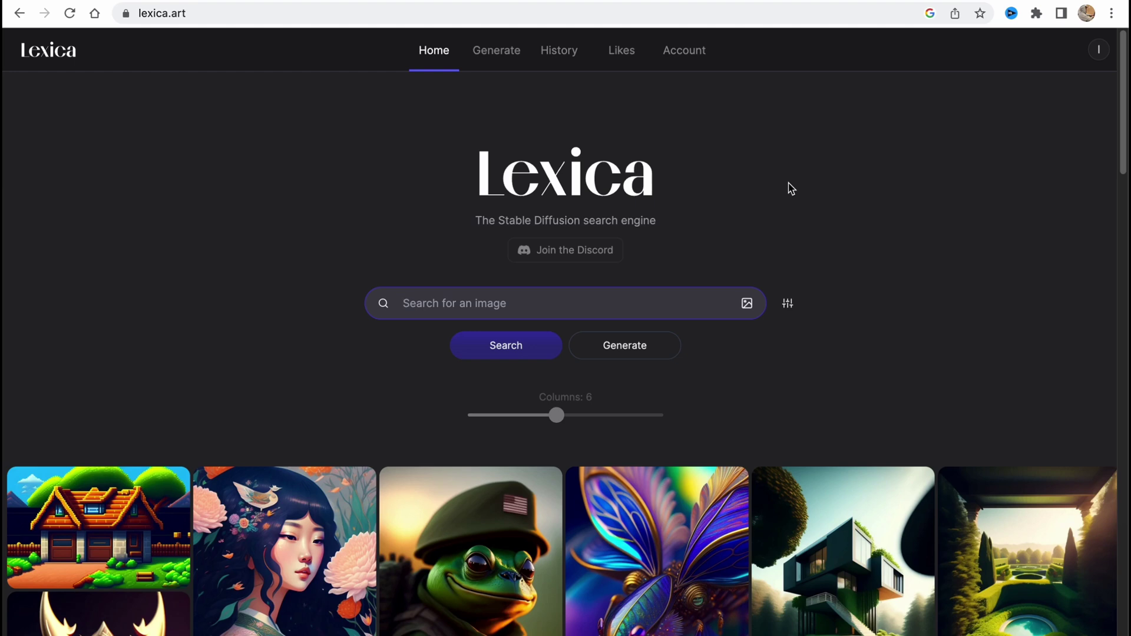
scroll(789, 187, down, 3)
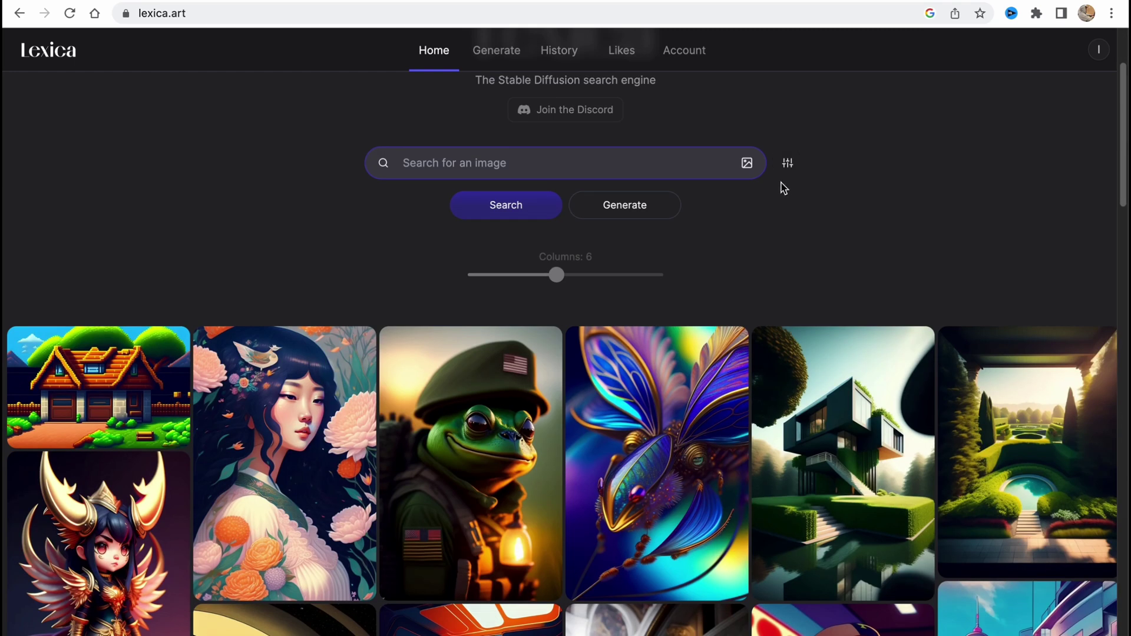